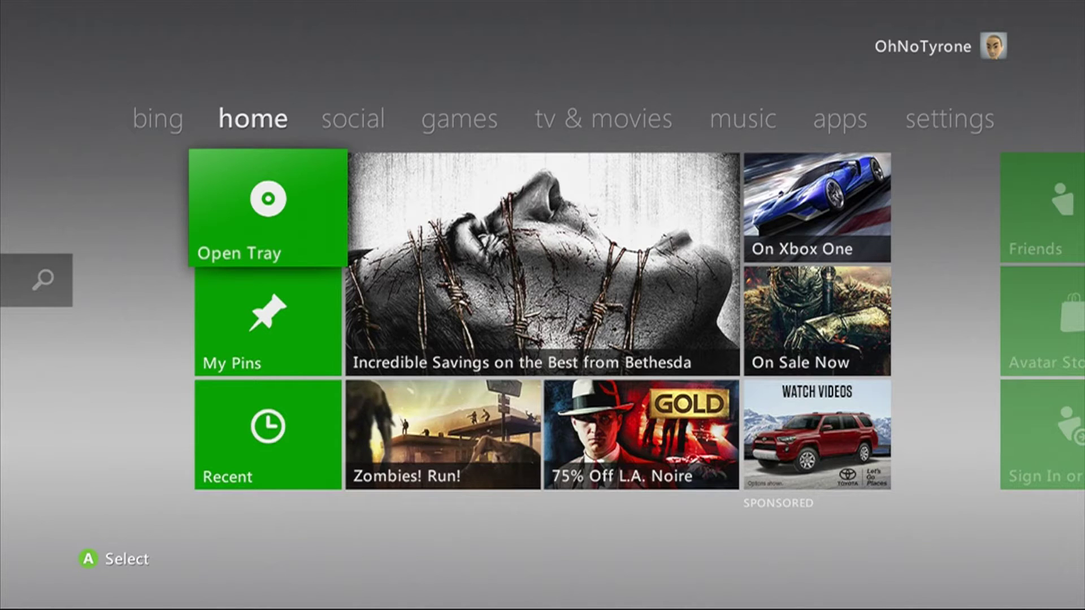
- Open the Storage section of the console's System settings
key(Right)
key(Right)
key(Right)
key(Right)
key(Right)
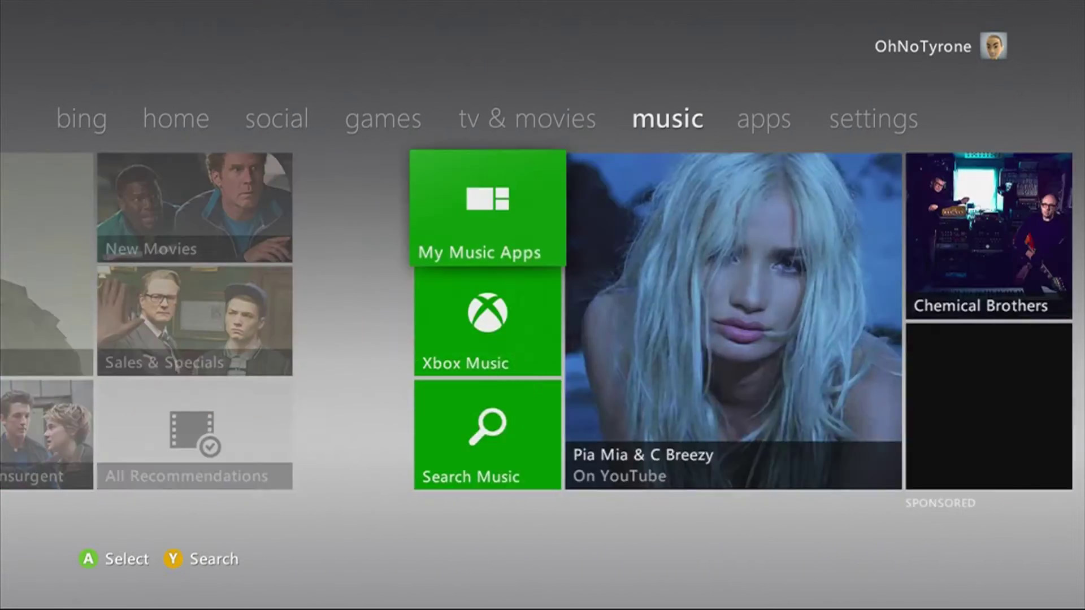
key(Right)
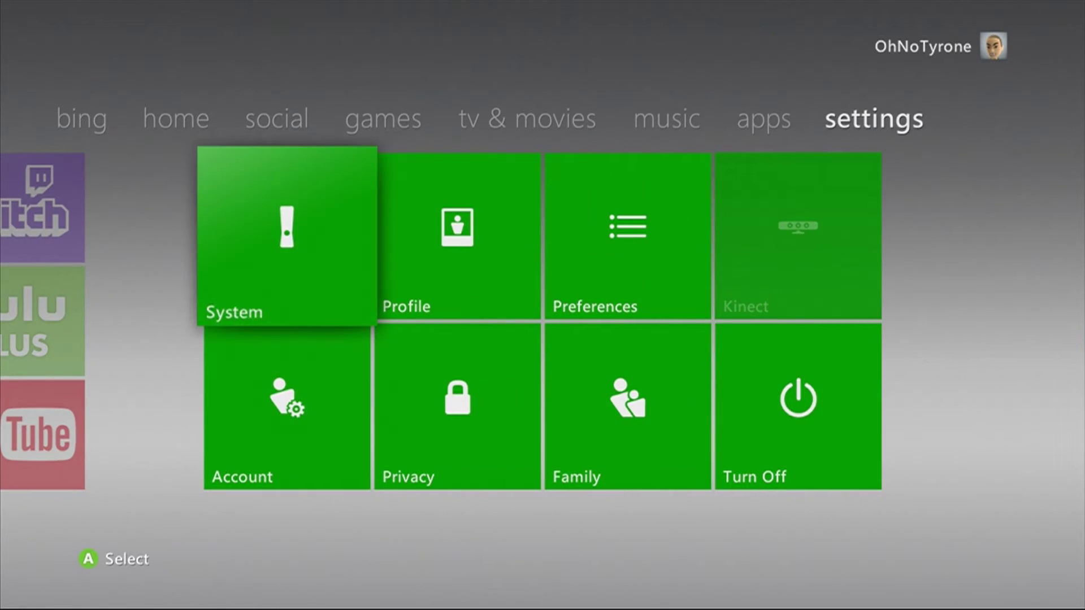
key(Return)
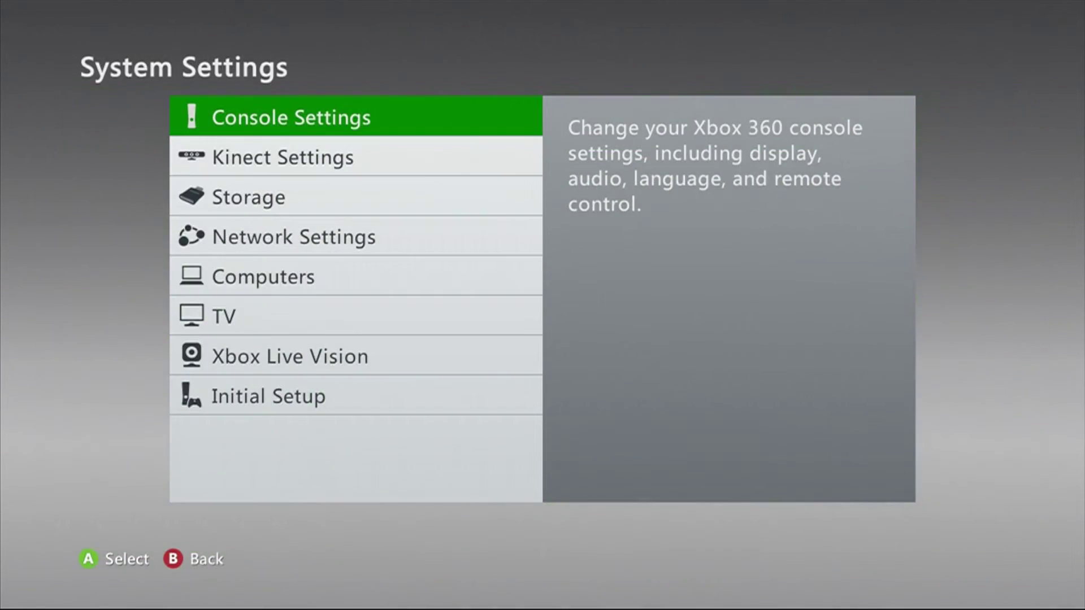
key(Down)
key(Down)
key(Return)
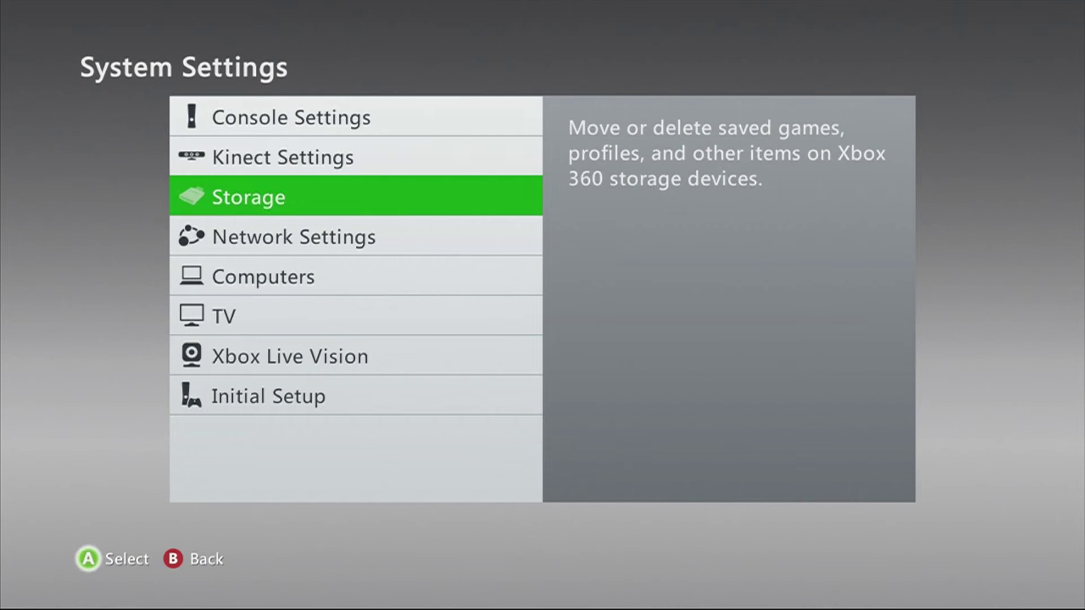
- Open the USB Storage Device, look through its content categories and return to the storage device list
key(Down)
key(Down)
key(Down)
key(Down)
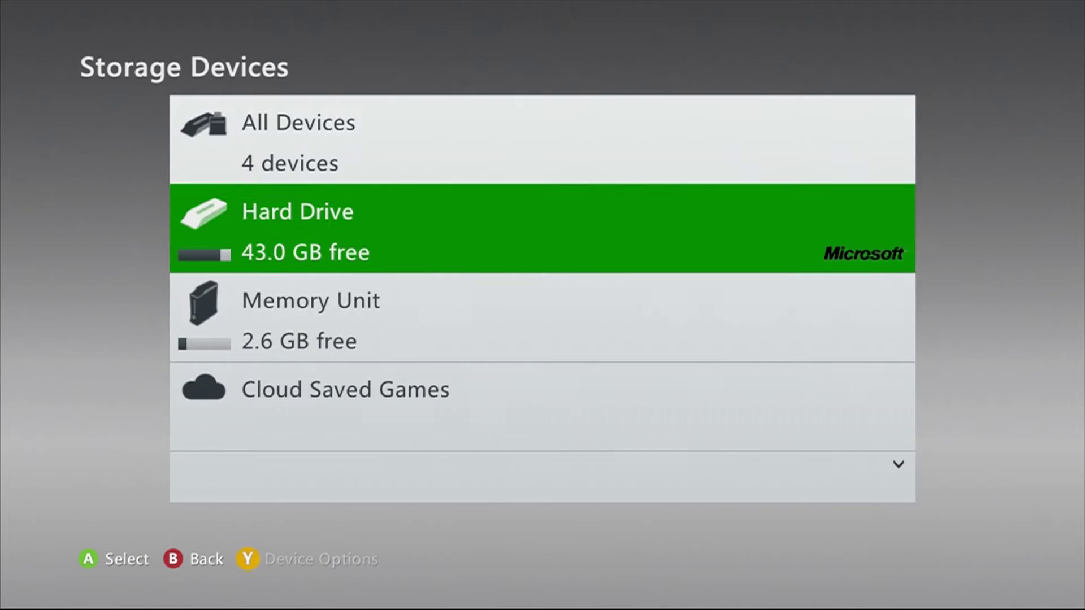
key(Return)
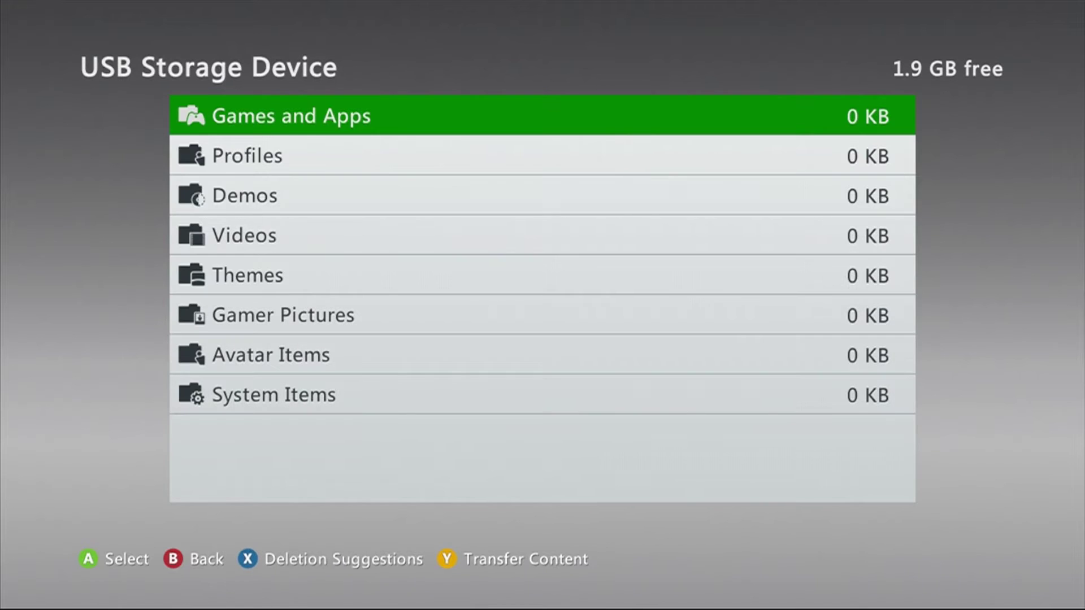
key(Down)
key(Down)
key(Down)
key(Down)
key(Down)
key(Up)
key(Up)
key(Escape)
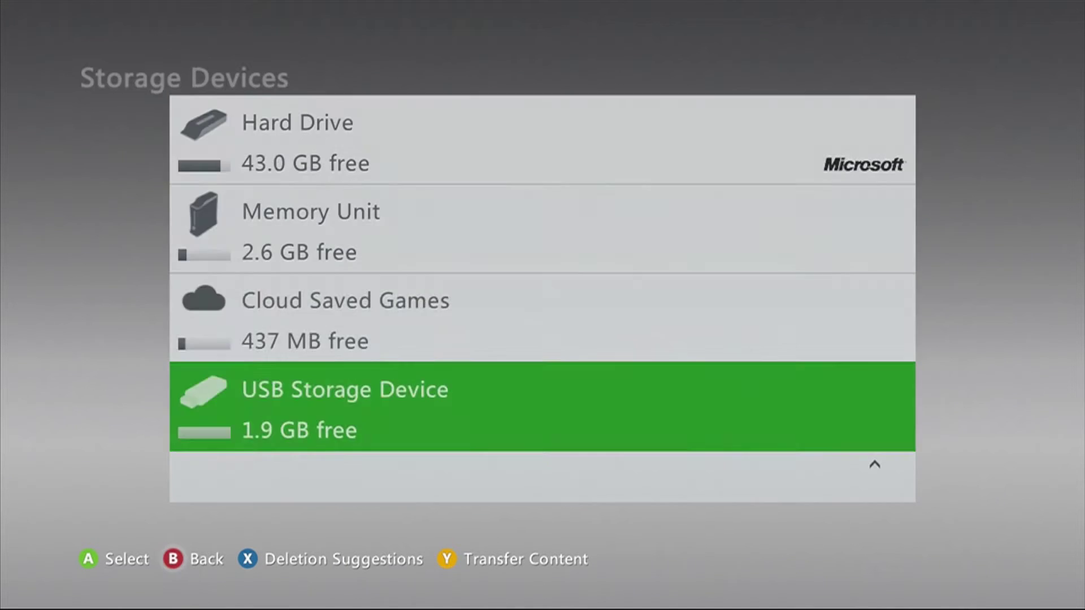
- Open the Games and Apps category on the Hard Drive
key(Up)
key(Up)
key(Up)
key(Return)
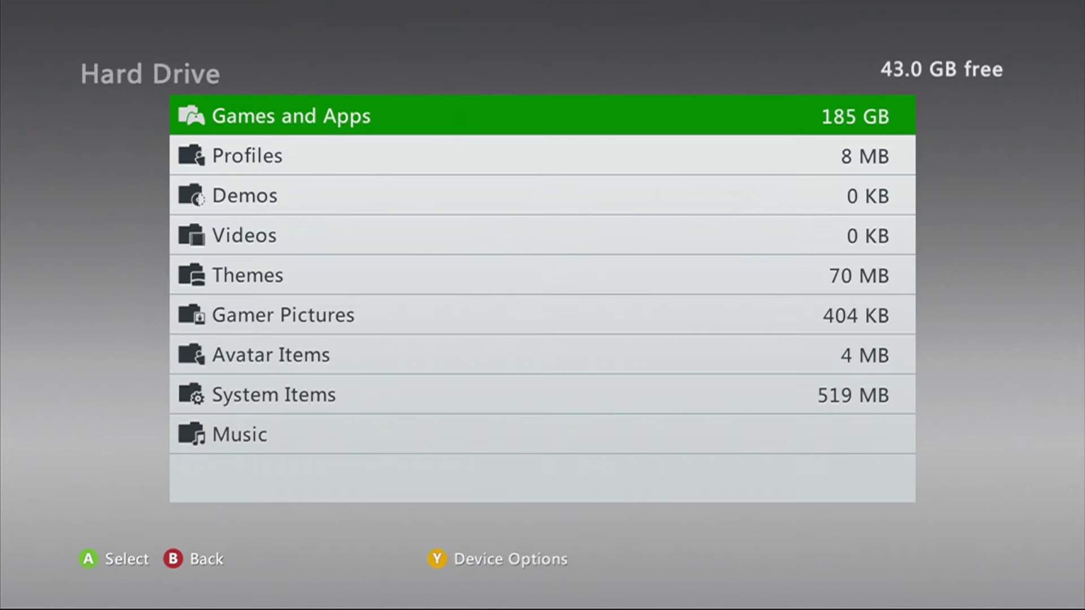
key(Return)
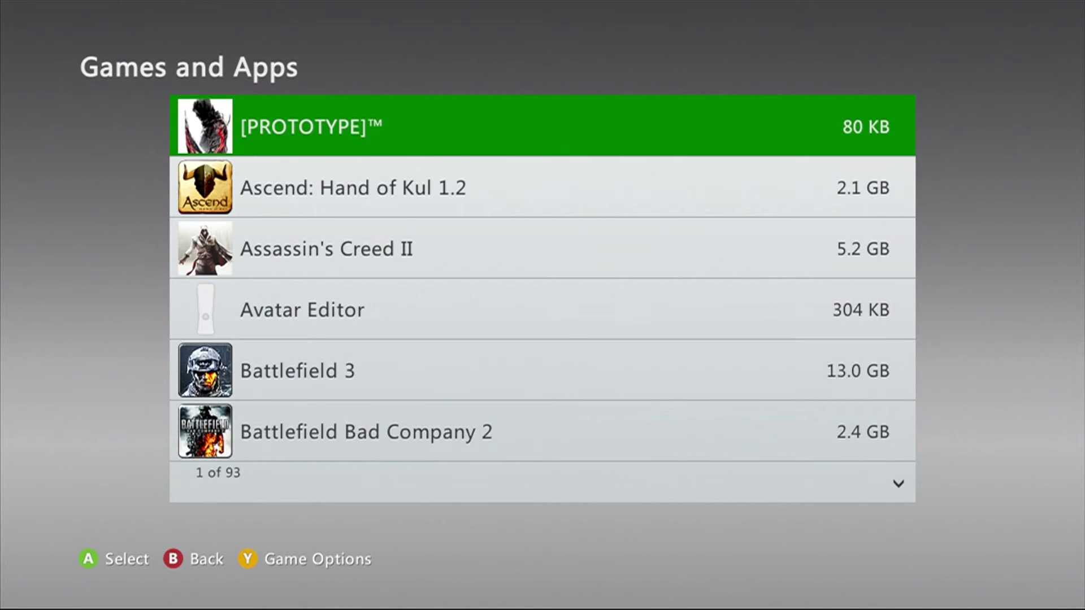
- Find Minecraft among the hard drive's games and open its content list
key(Down)
key(Down)
key(Down)
key(Down)
key(Down)
key(Down)
key(Down)
key(Down)
key(Down)
key(Down)
key(Down)
key(Down)
key(Down)
key(Down)
key(Down)
key(Down)
key(Down)
key(Down)
key(Down)
key(Down)
key(Down)
key(Down)
key(Down)
key(Down)
key(Down)
key(Down)
key(Down)
key(Down)
key(Down)
key(Down)
key(Down)
key(Down)
key(Down)
key(Down)
key(Down)
key(Down)
key(Down)
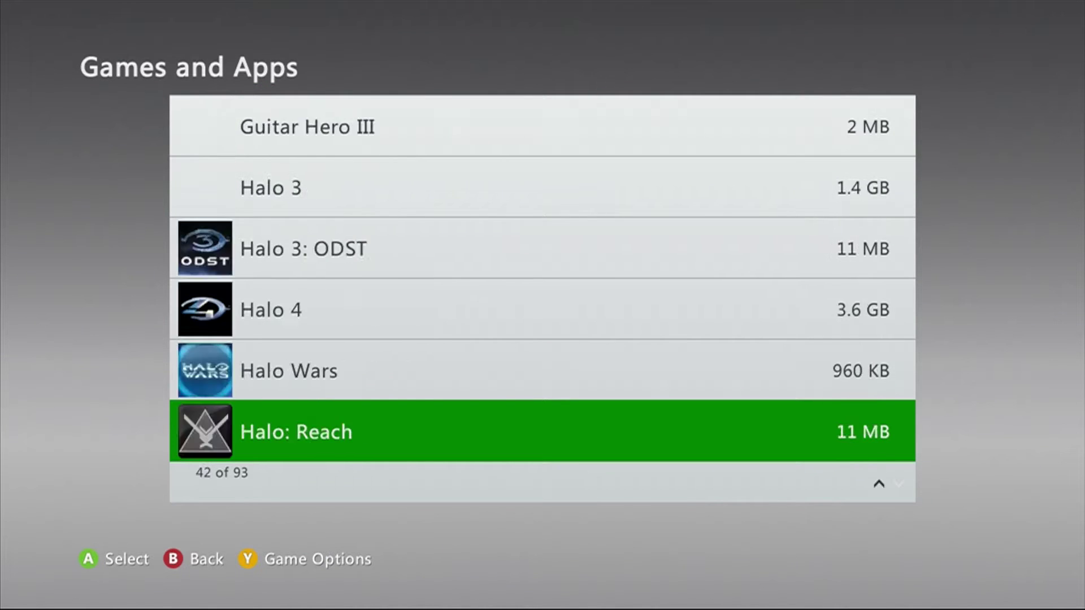
key(Return)
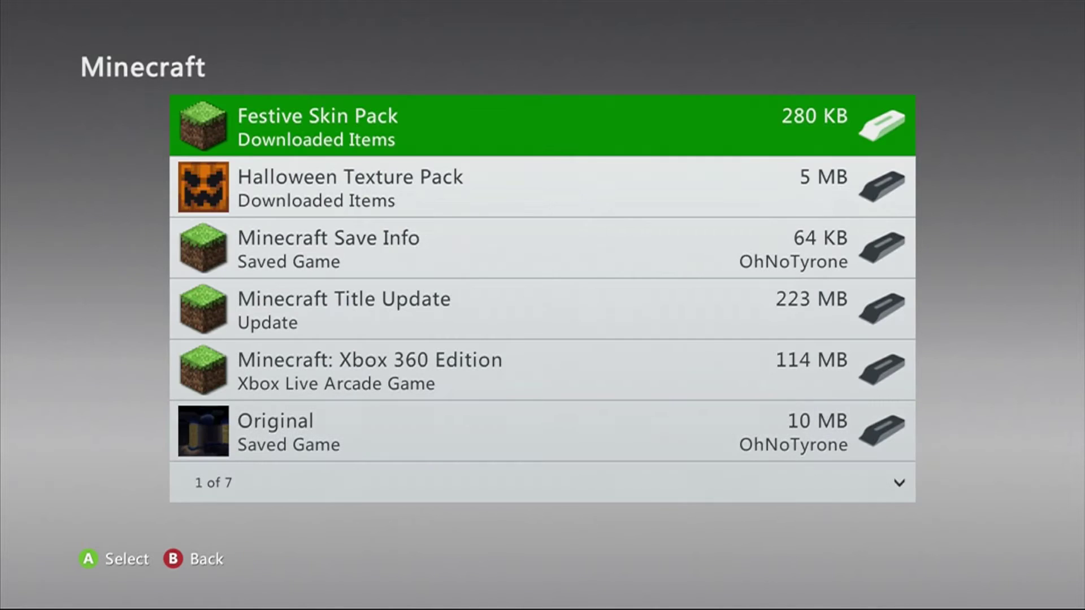
- Move the Minecraft Save Info saved game to the USB Storage Device and leave the Minecraft content list
key(Down)
key(Down)
key(Down)
key(Up)
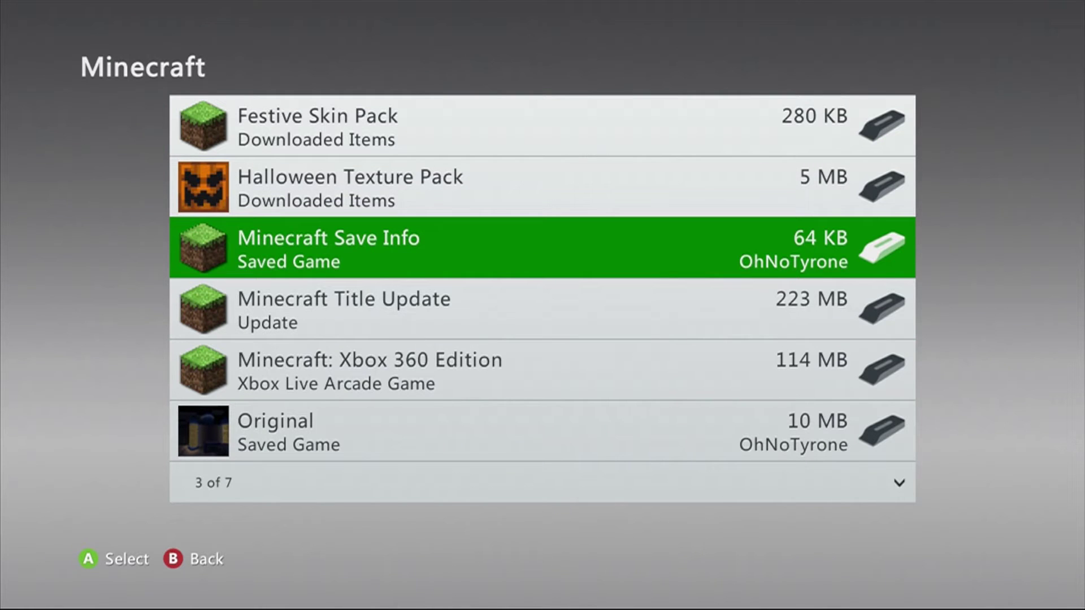
key(Return)
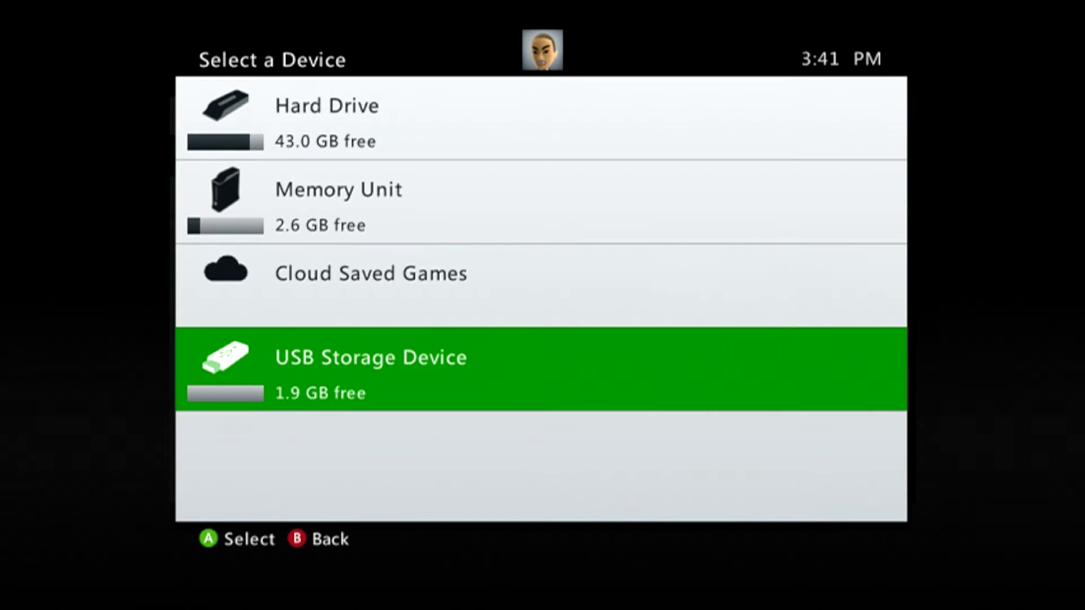
key(Return)
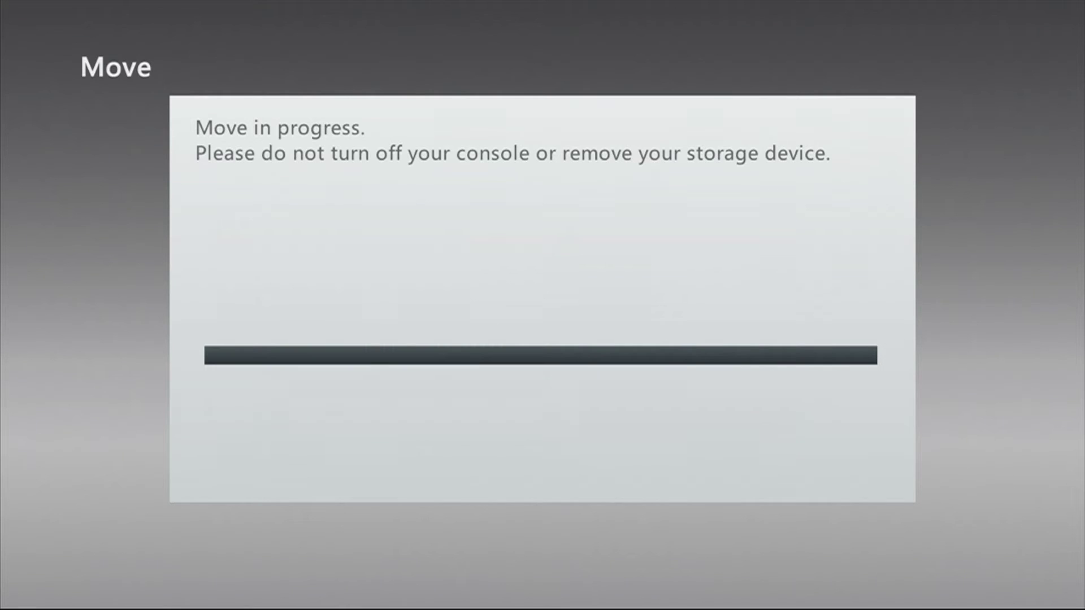
key(Escape)
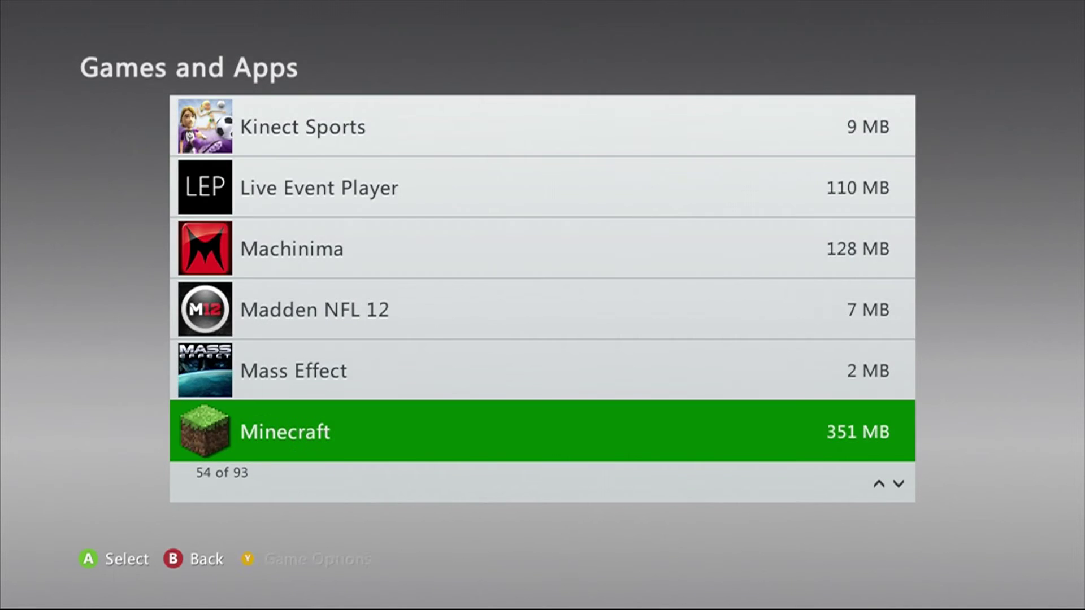
- Go back to the storage device list and open the Profiles category on the Hard Drive
key(Escape)
key(Escape)
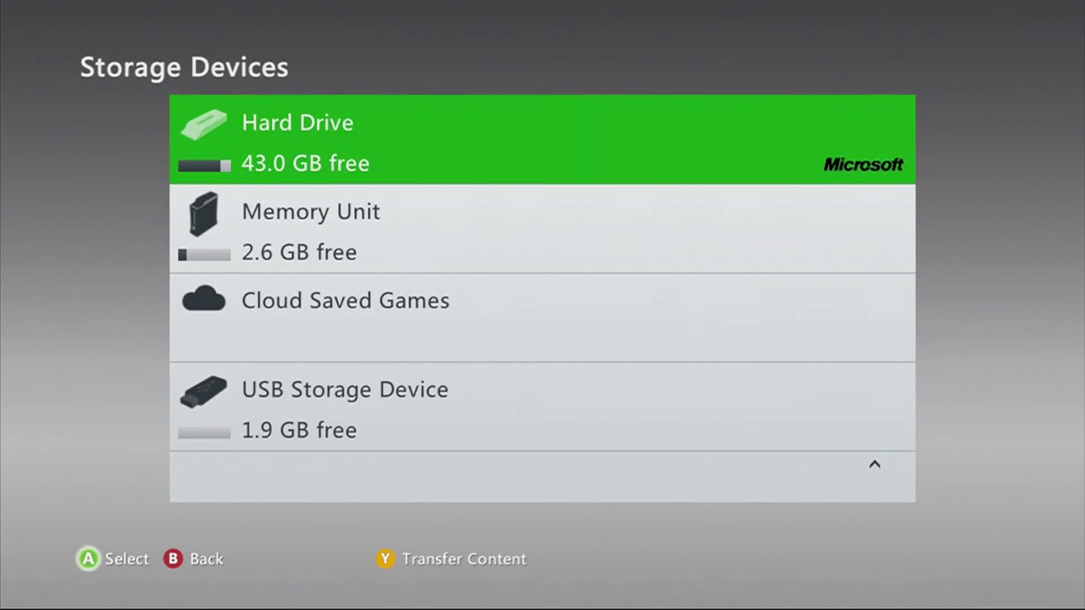
key(Return)
key(Return)
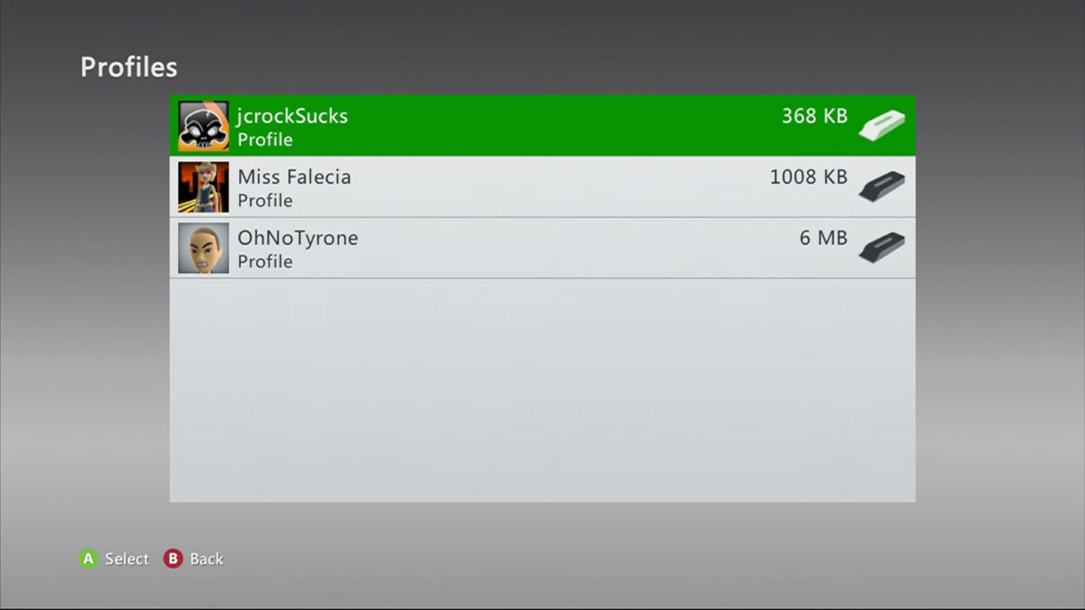
- Move the signed-in gamer profile from the hard drive to the USB Storage Device and leave the profile list
key(Down)
key(Down)
key(Return)
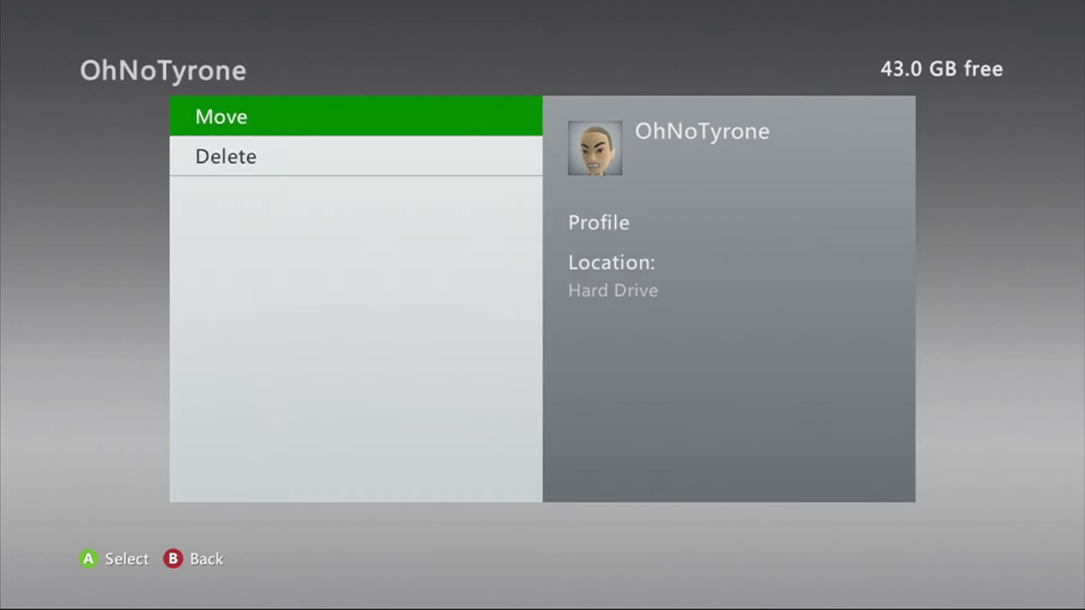
key(Return)
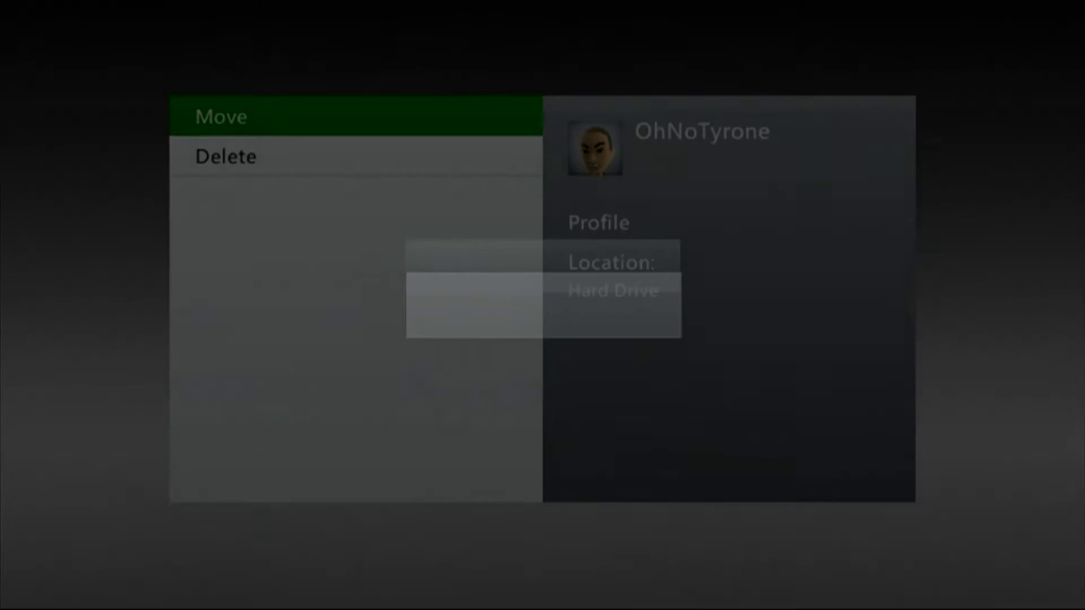
key(Up)
key(Return)
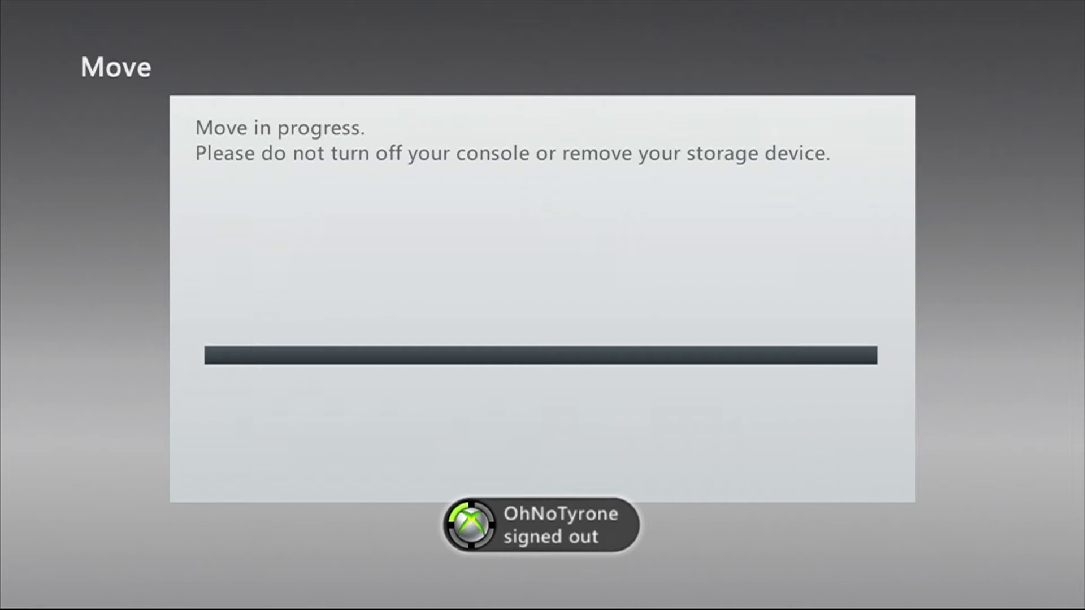
key(Escape)
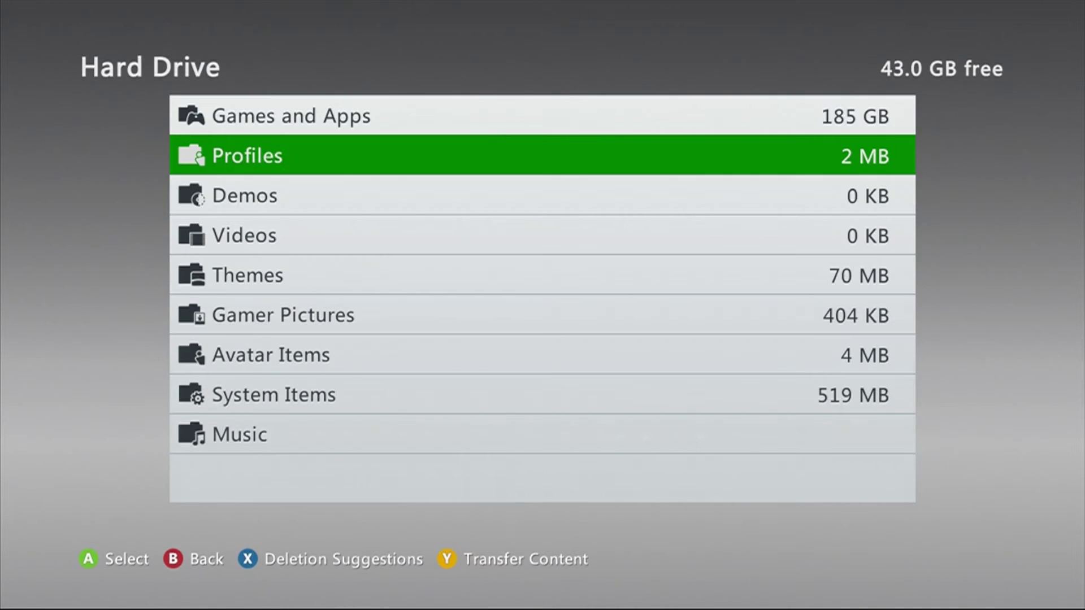
- Check the USB Storage Device's content categories and open its Games and Apps
key(Escape)
key(Down)
key(Down)
key(Down)
key(Return)
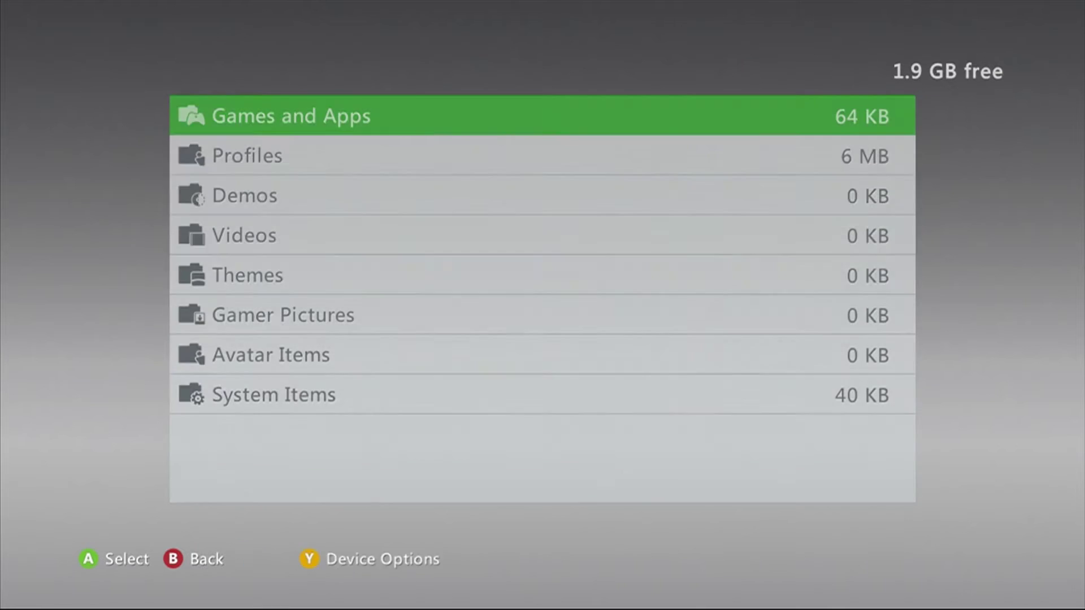
key(Return)
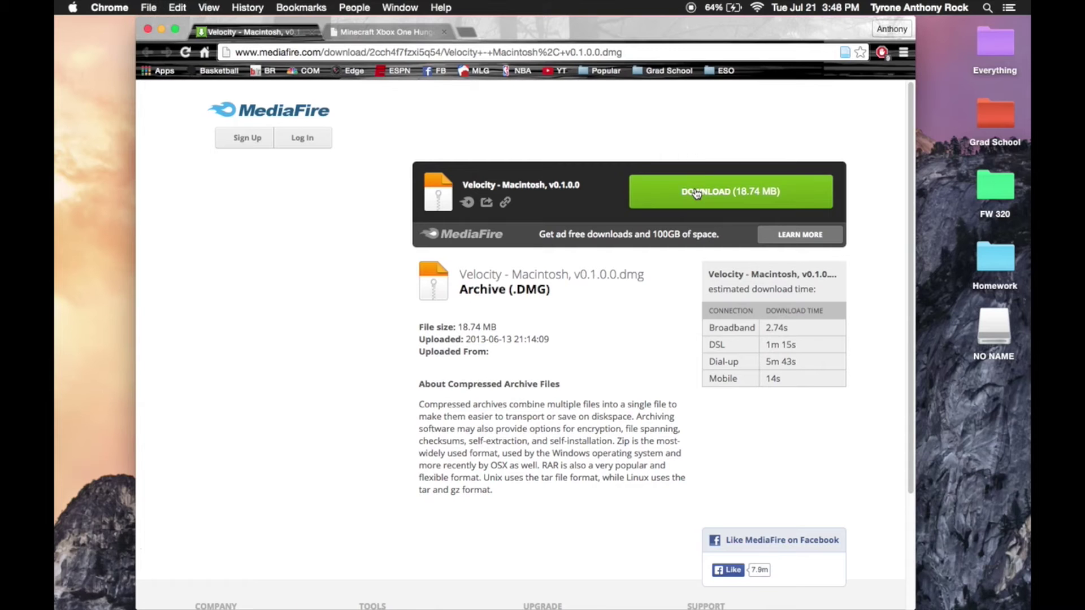
- In Chrome on the Mac, download the Velocity - Macintosh, v0.1.0.0 disk image from MediaFire, open it and minimize the browser
click(697, 193)
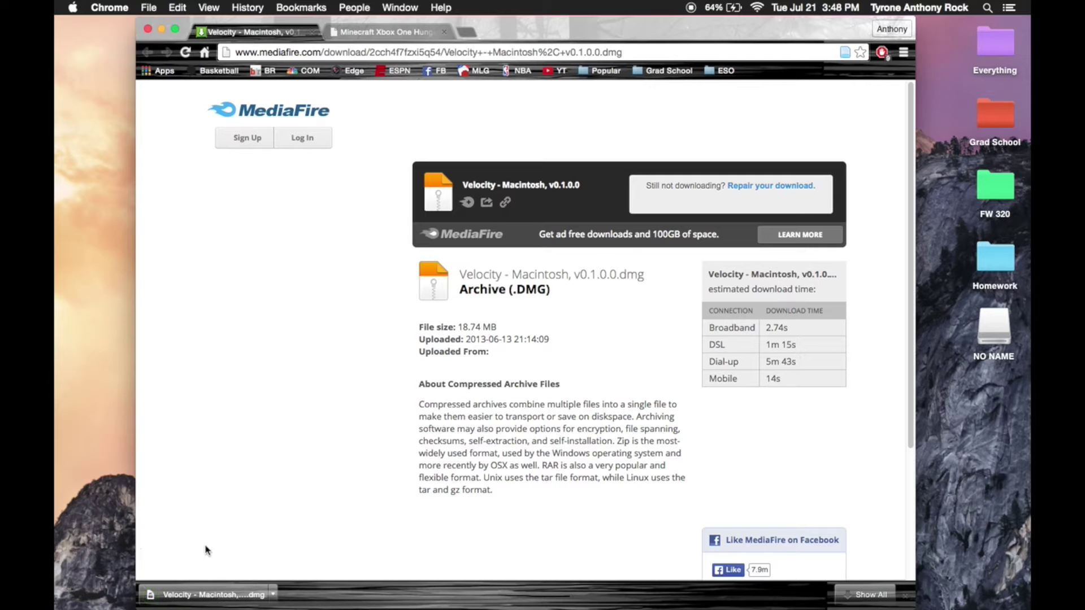
click(209, 591)
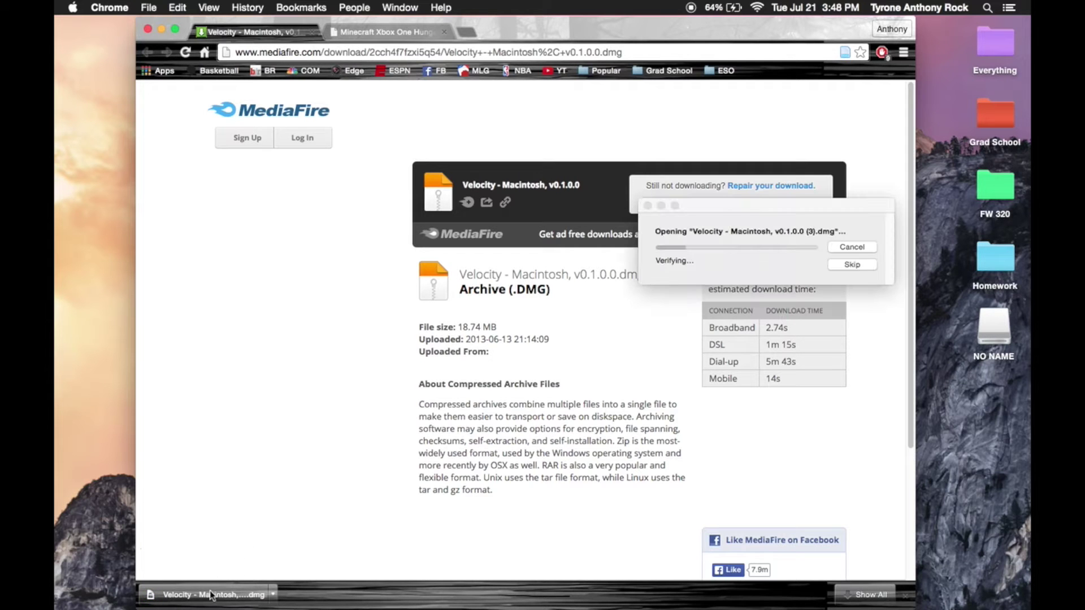
click(163, 29)
- Open the Applications folder in a new Finder window and copy Velocity from the disk image into it
mouse_move(67, 122)
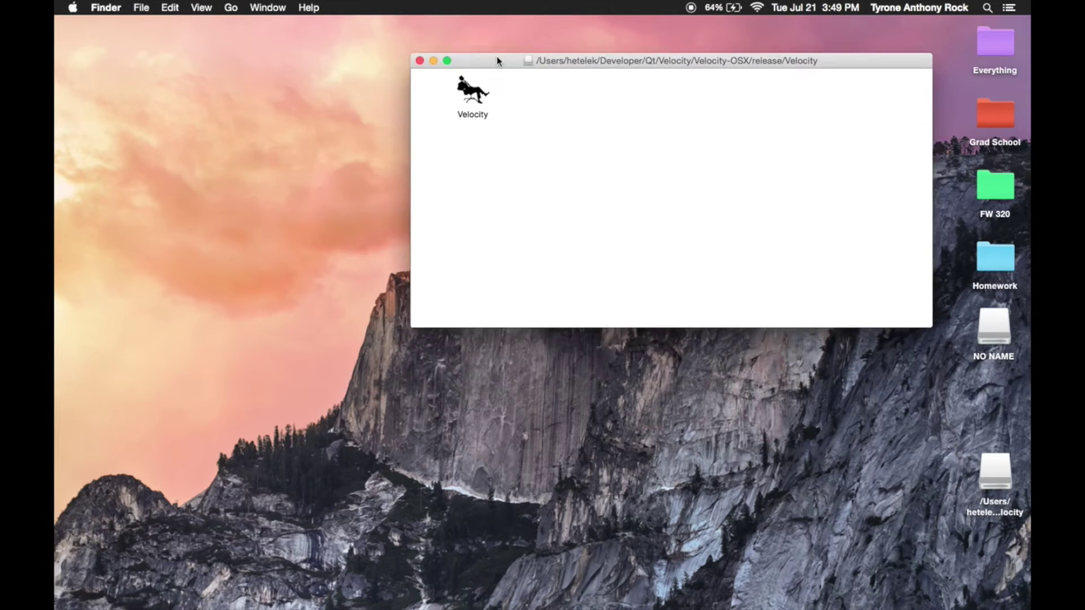
mouse_move(55, 46)
right_click(75, 60)
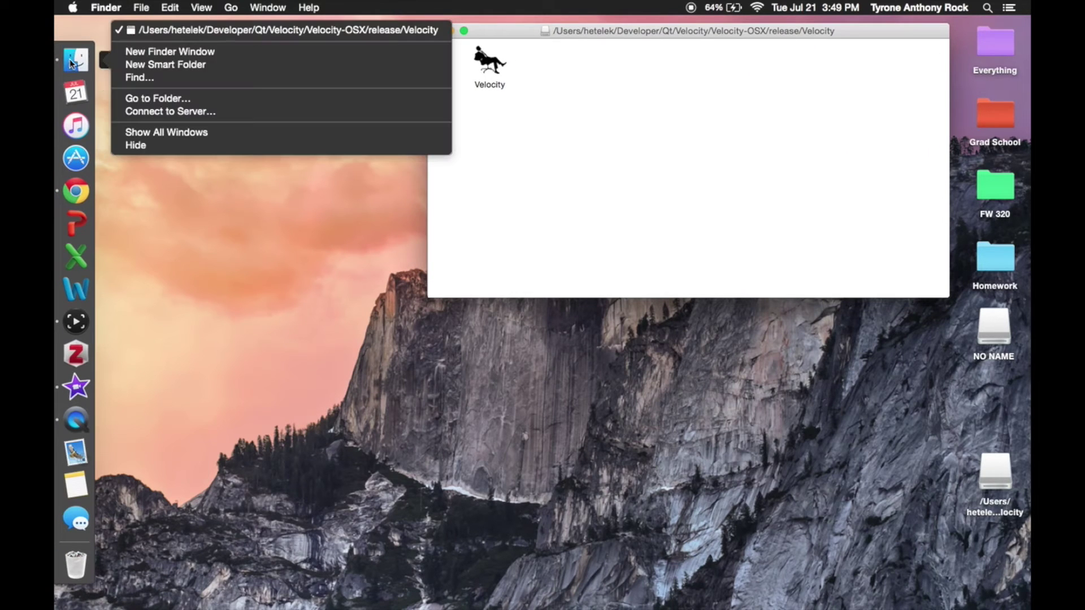
click(136, 51)
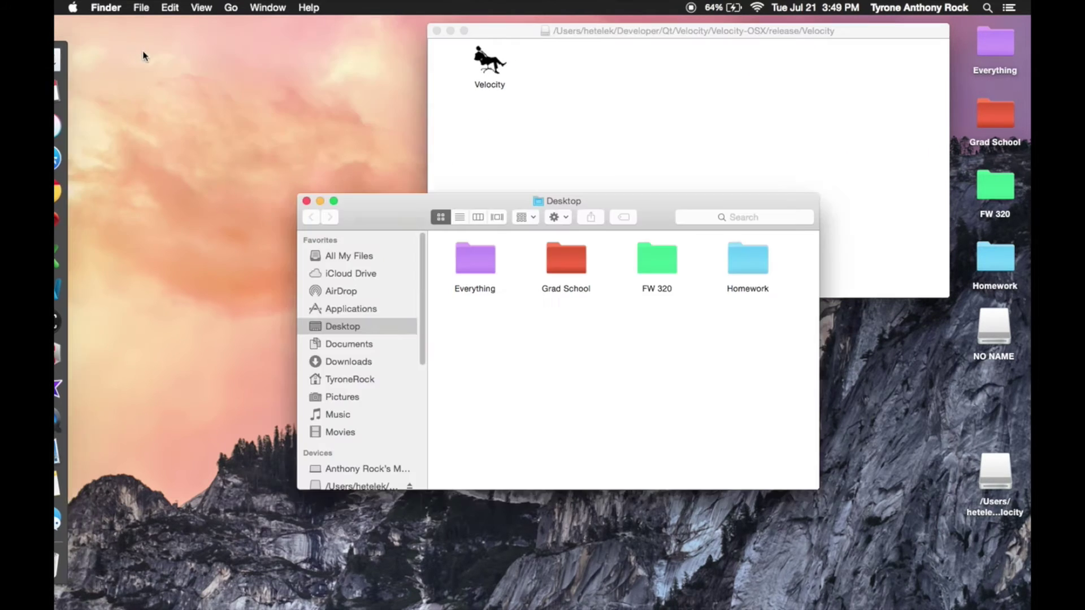
click(362, 309)
drag(387, 206, 347, 242)
drag(489, 62, 697, 494)
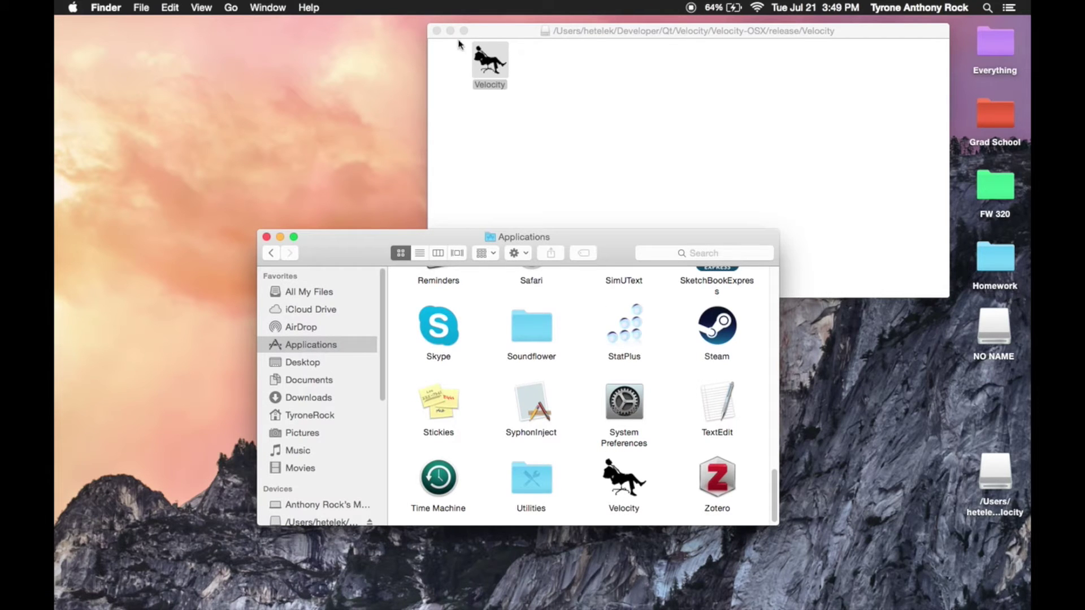
- Close the disk image window and eject the Velocity disk image
click(436, 30)
right_click(991, 483)
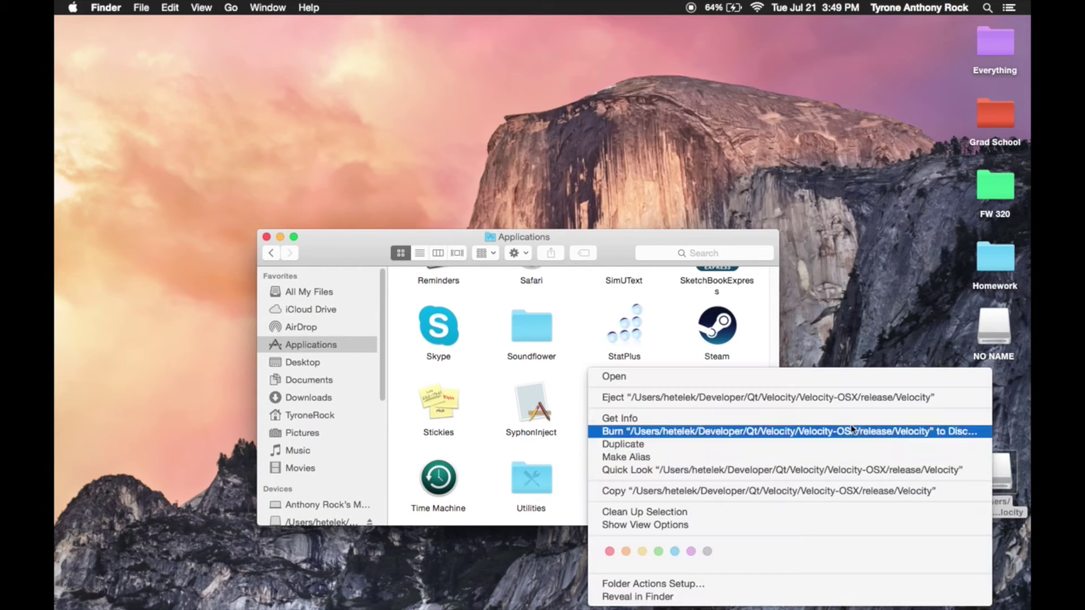
click(842, 399)
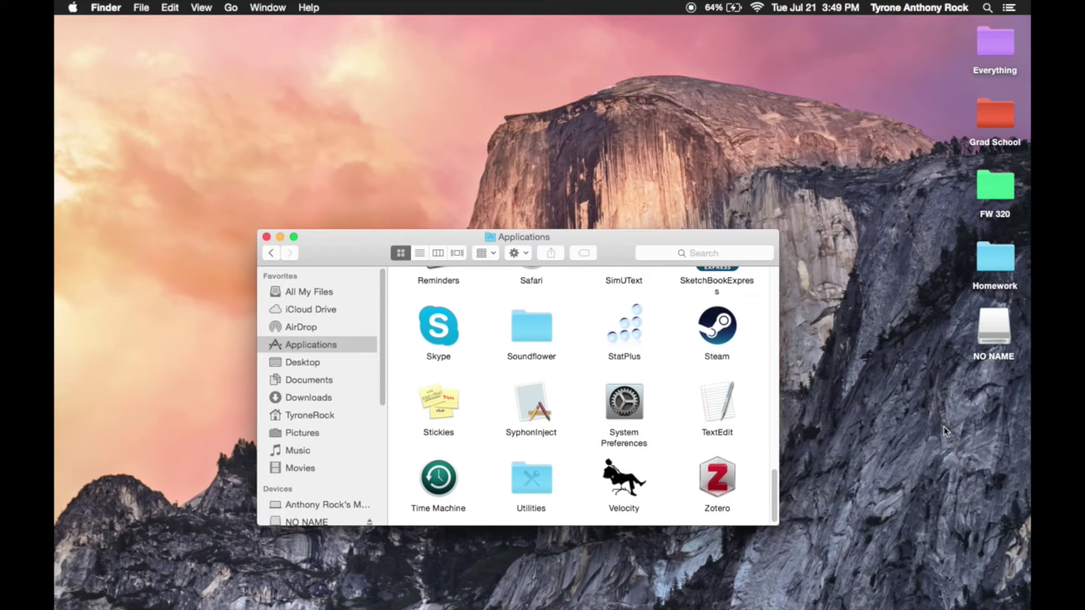
- Launch Velocity from the Applications folder and close the Applications window
click(621, 477)
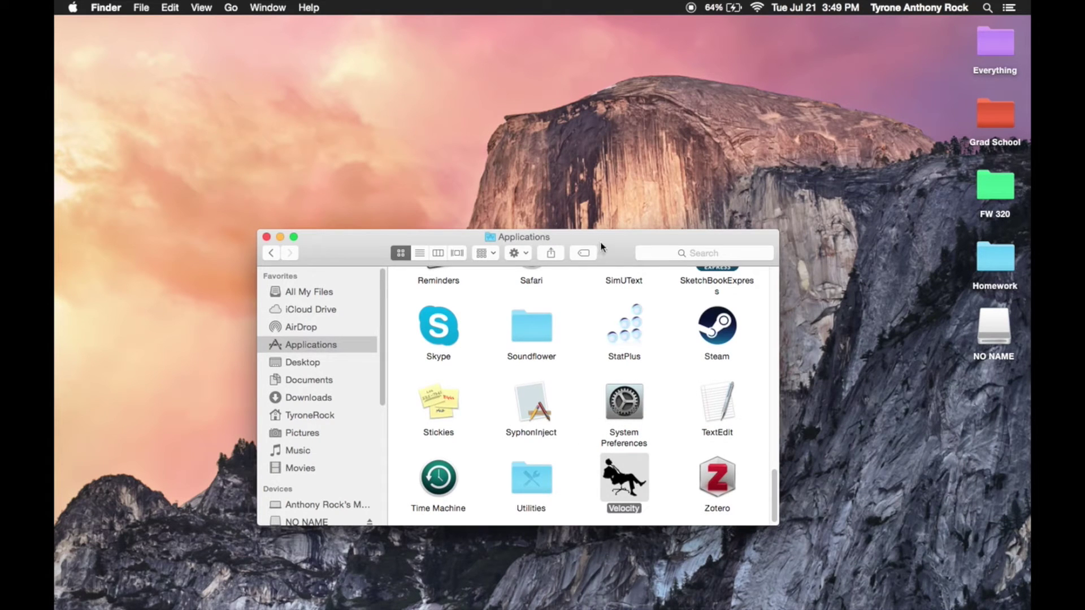
drag(326, 240, 471, 26)
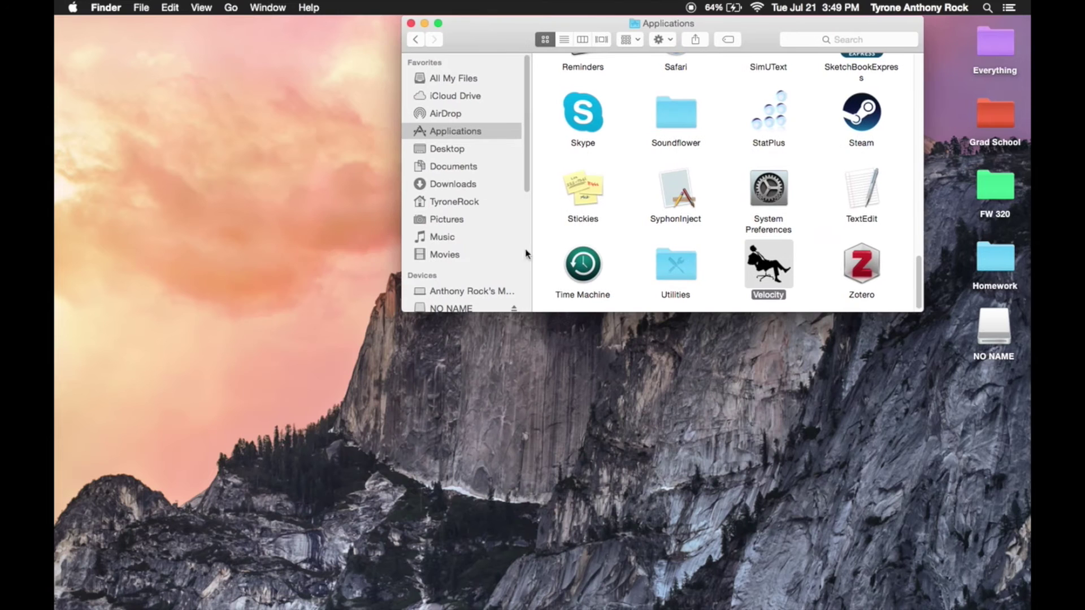
key(super+o)
click(672, 230)
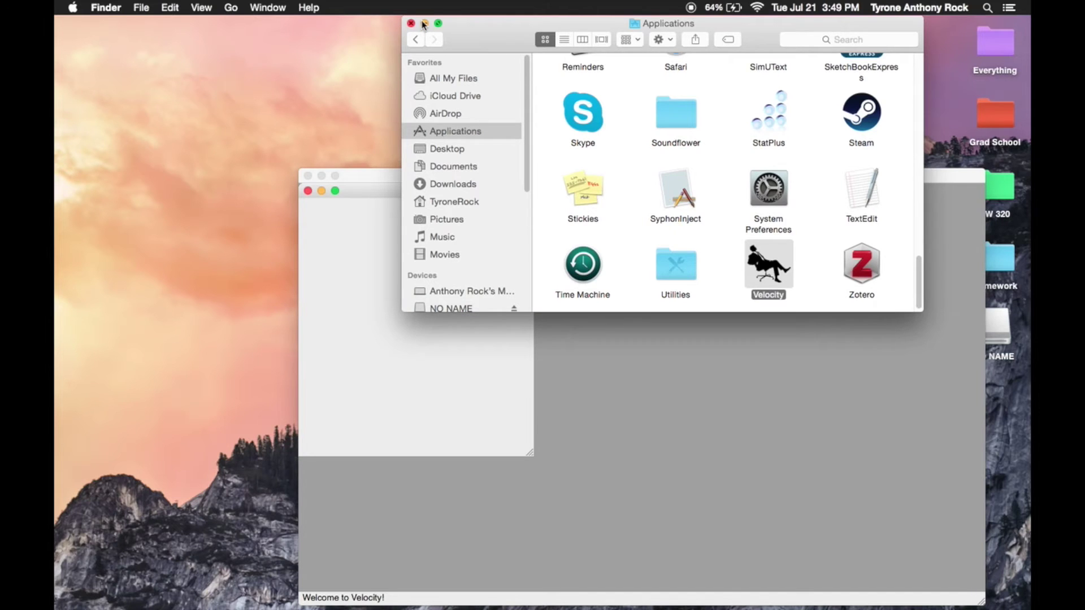
click(410, 24)
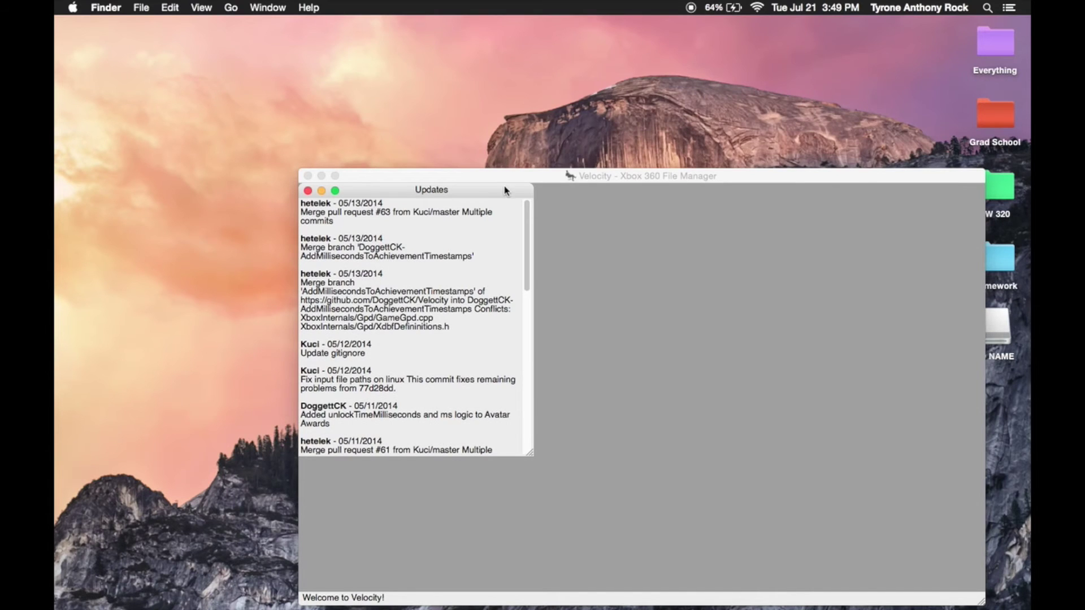
- Move the Velocity window off the desktop icons, then check the Raw Device Viewer for the USB drive and close it
drag(495, 179, 403, 27)
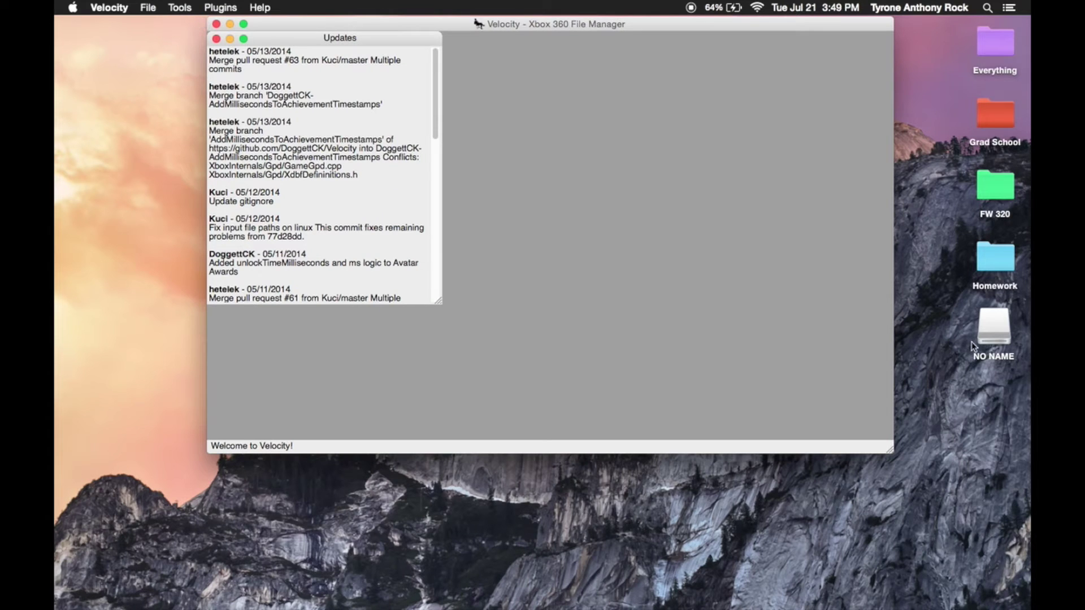
click(1003, 456)
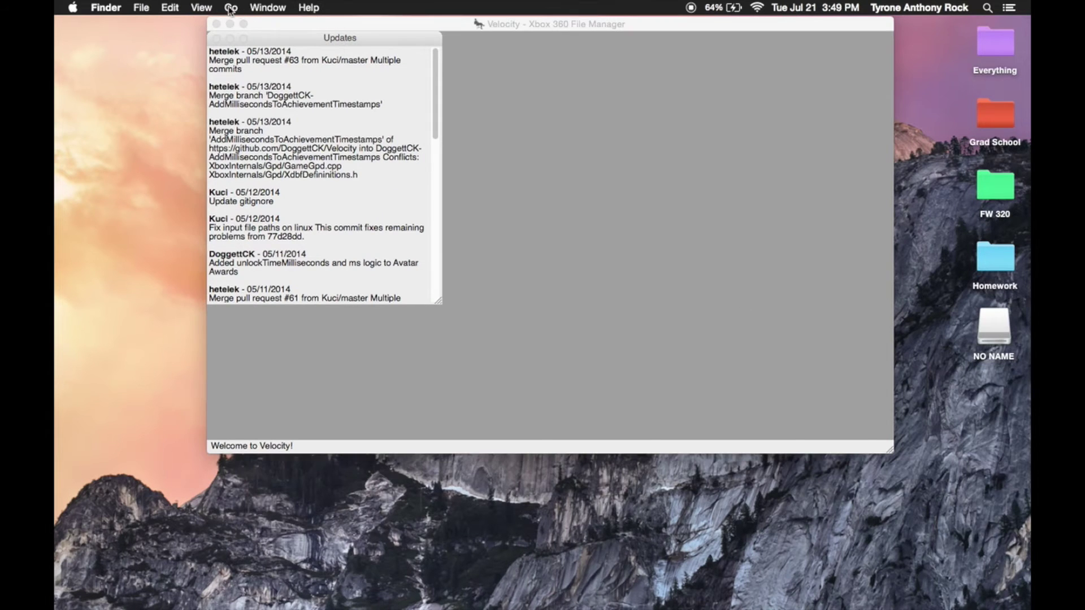
click(272, 24)
click(179, 8)
mouse_move(271, 25)
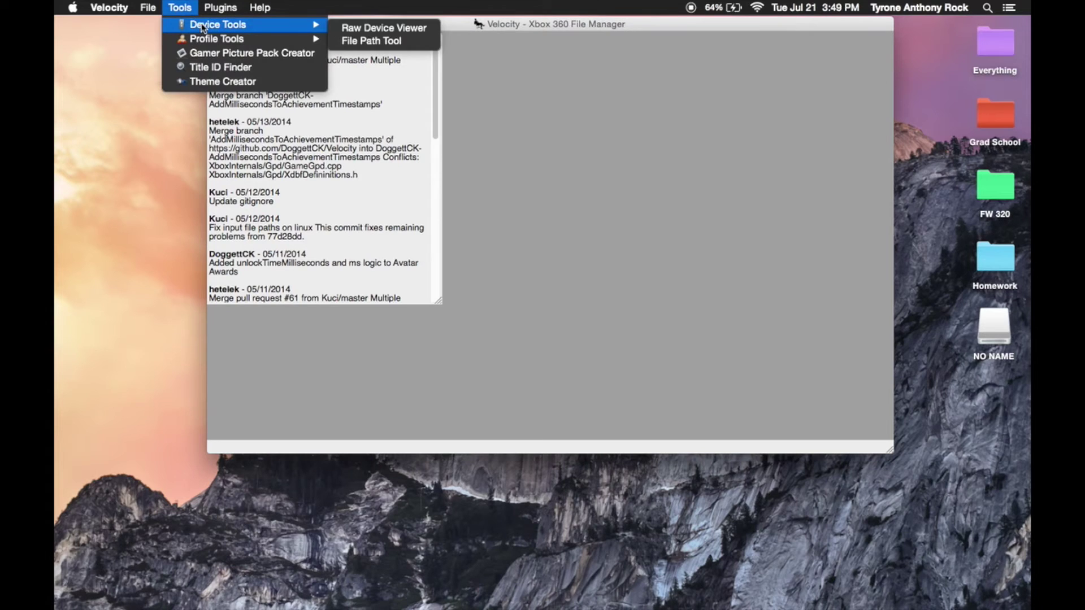
click(364, 27)
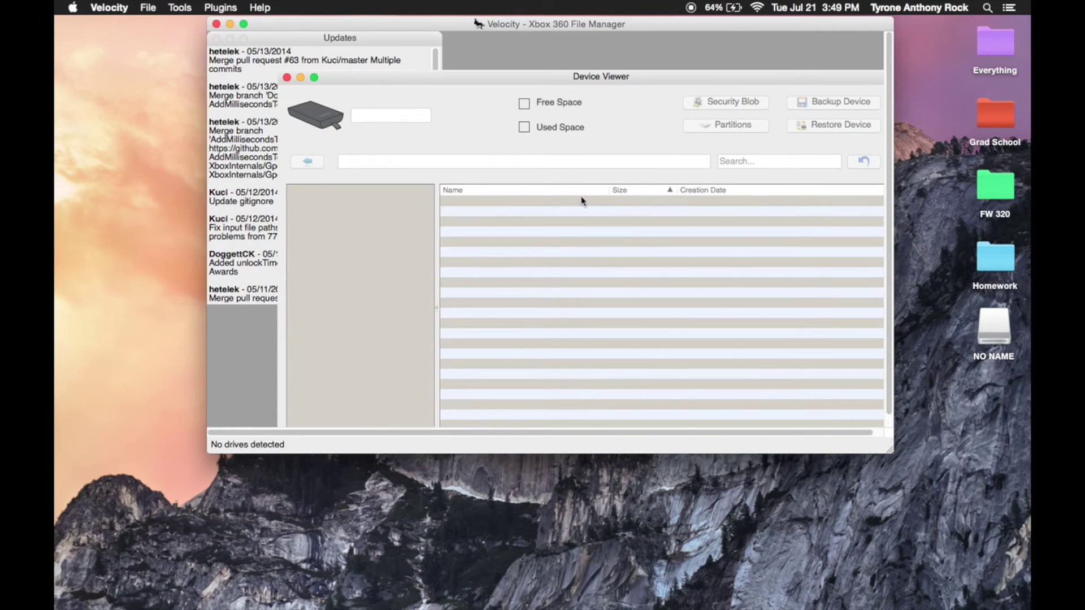
click(286, 77)
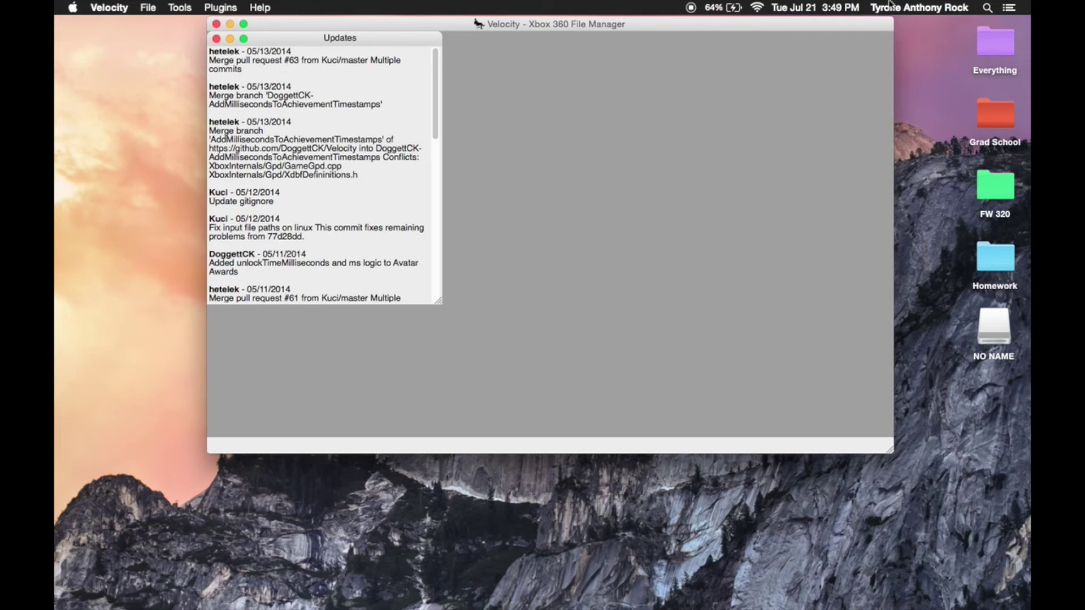
- Search the Mac with Spotlight for e00 and open the gamer profile's folder in Finder
click(987, 8)
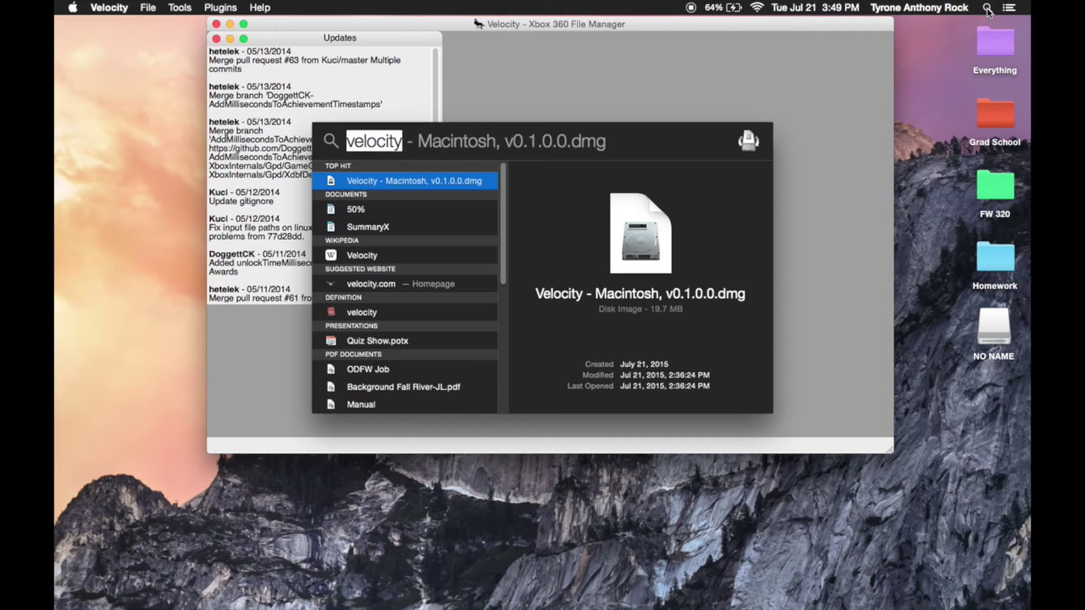
text(ed)
key(BackSpace)
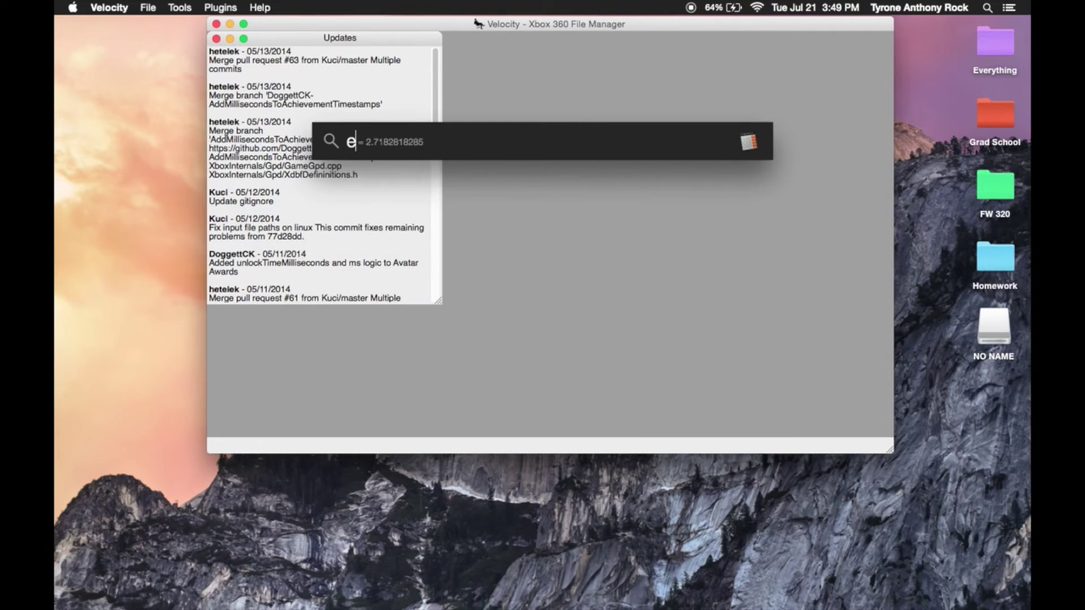
text(00)
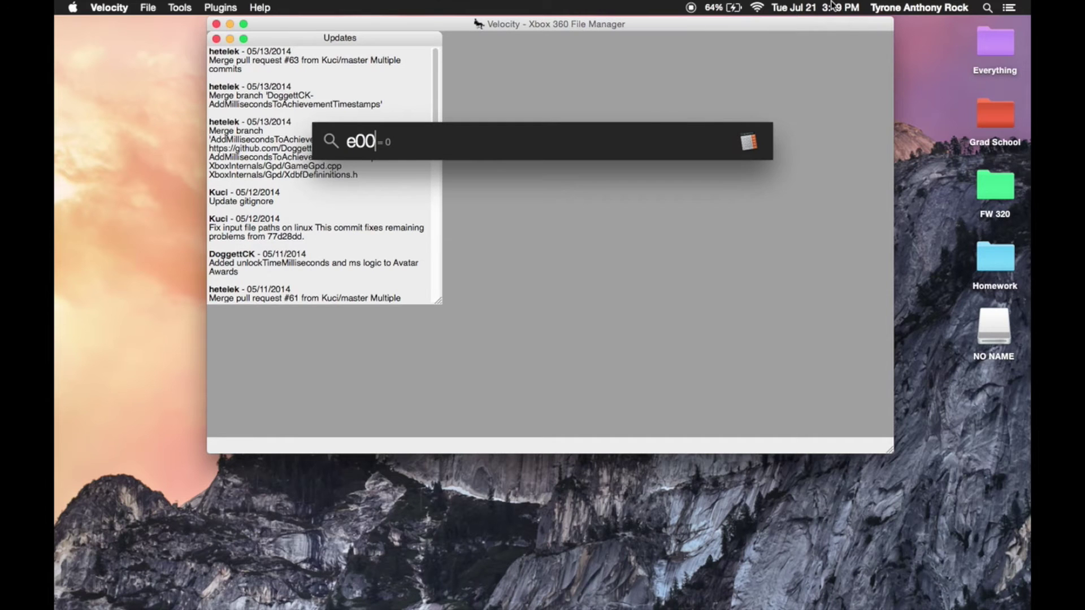
double_click(411, 241)
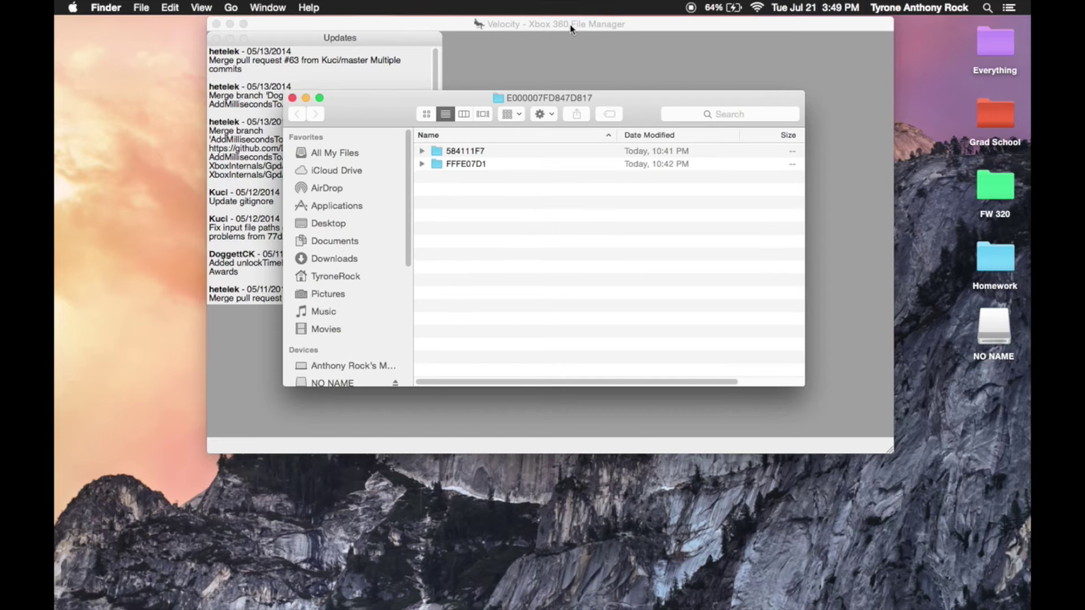
- Arrange the Finder and Velocity windows so both are accessible, and open _MinecraftSaveInfo from 584111F7's 00000001 folder in Velocity
drag(628, 100, 816, 3)
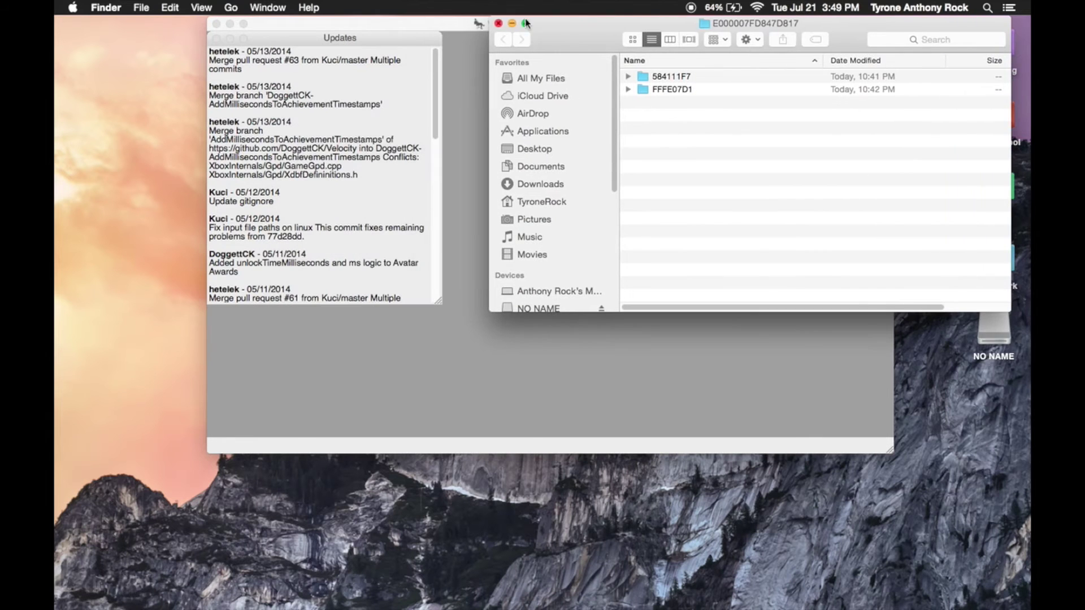
drag(441, 31, 423, 134)
click(688, 109)
double_click(669, 76)
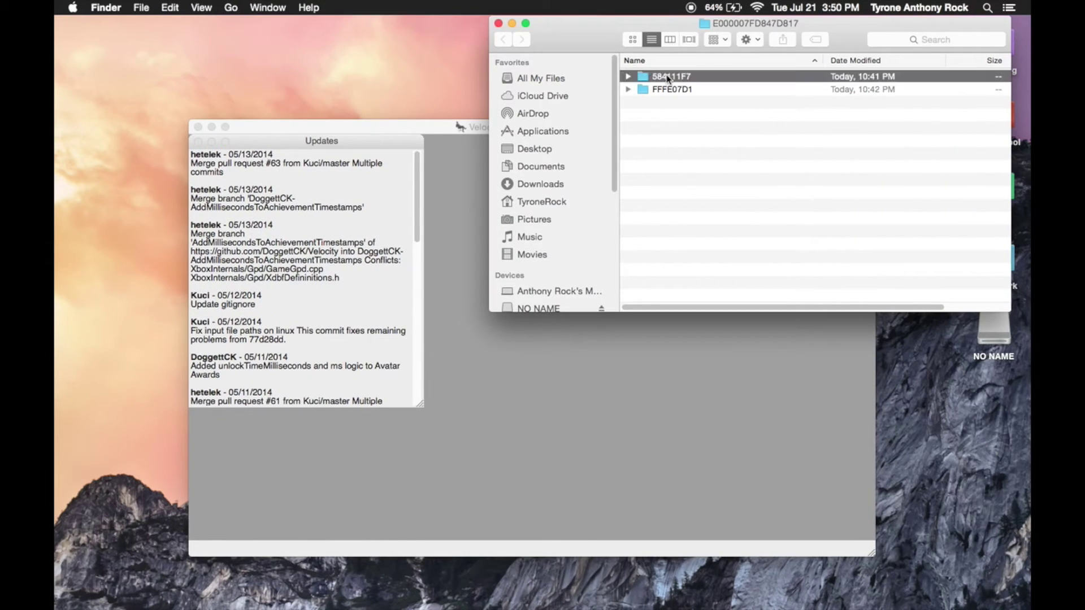
double_click(669, 76)
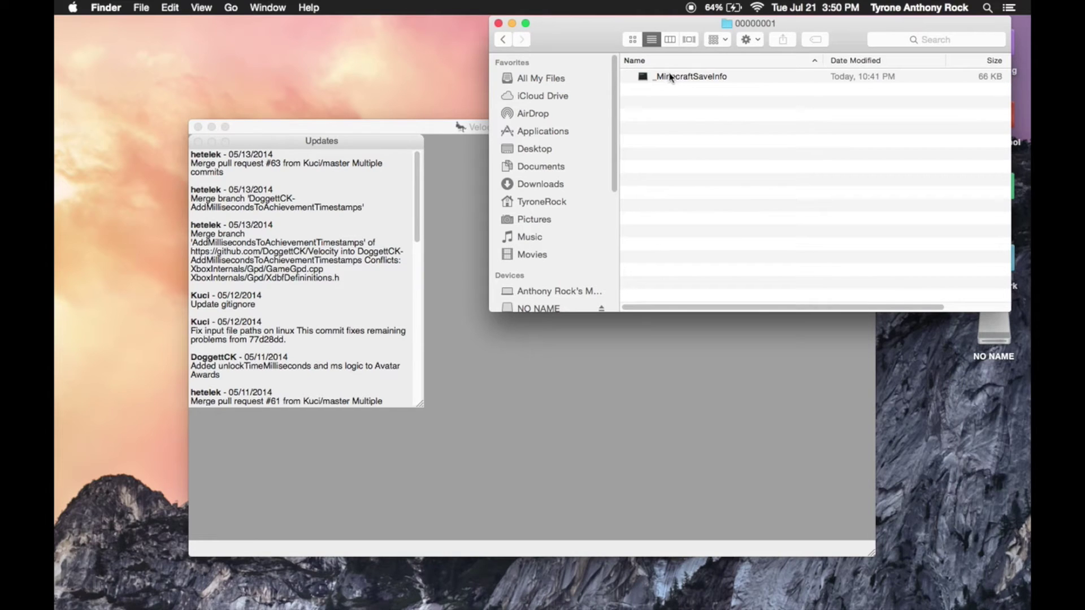
drag(671, 78, 605, 382)
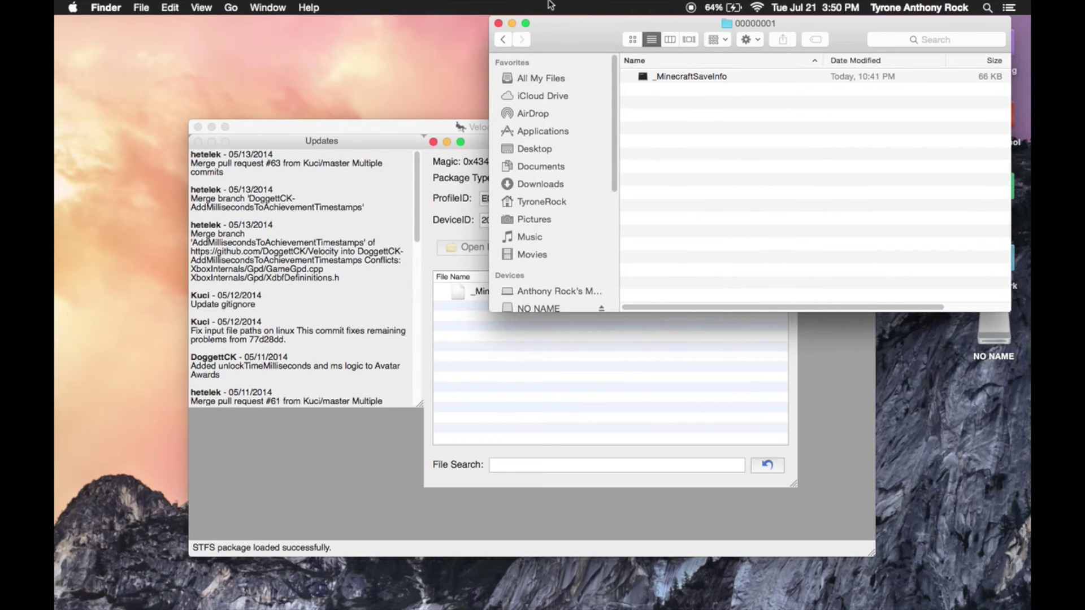
- Minimize the Finder window, then enlarge and reposition the Velocity window to make room for a second package
click(511, 23)
drag(616, 128, 631, 51)
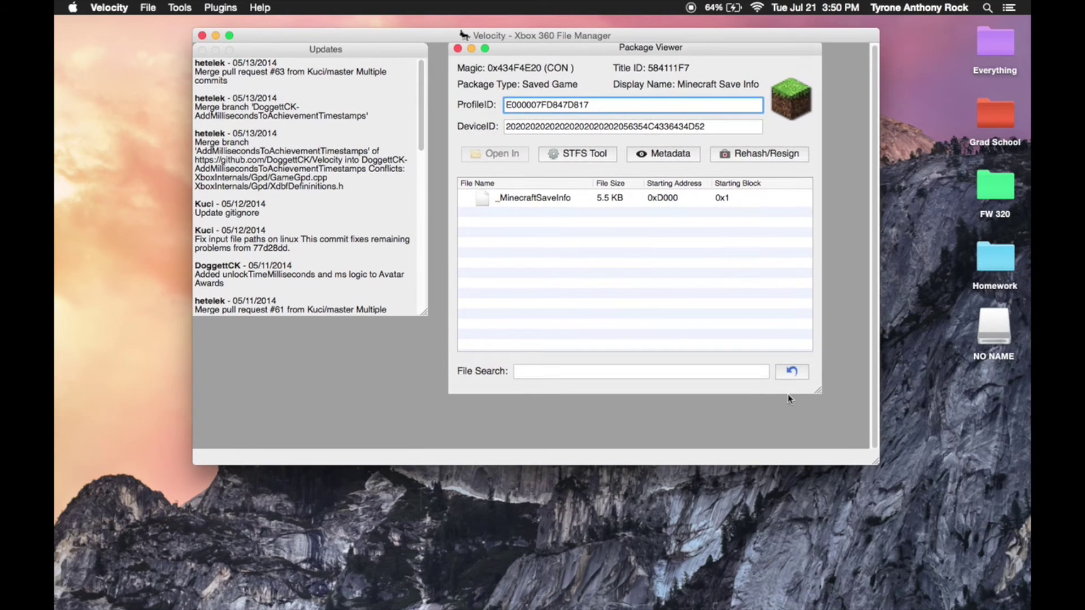
drag(893, 481, 959, 561)
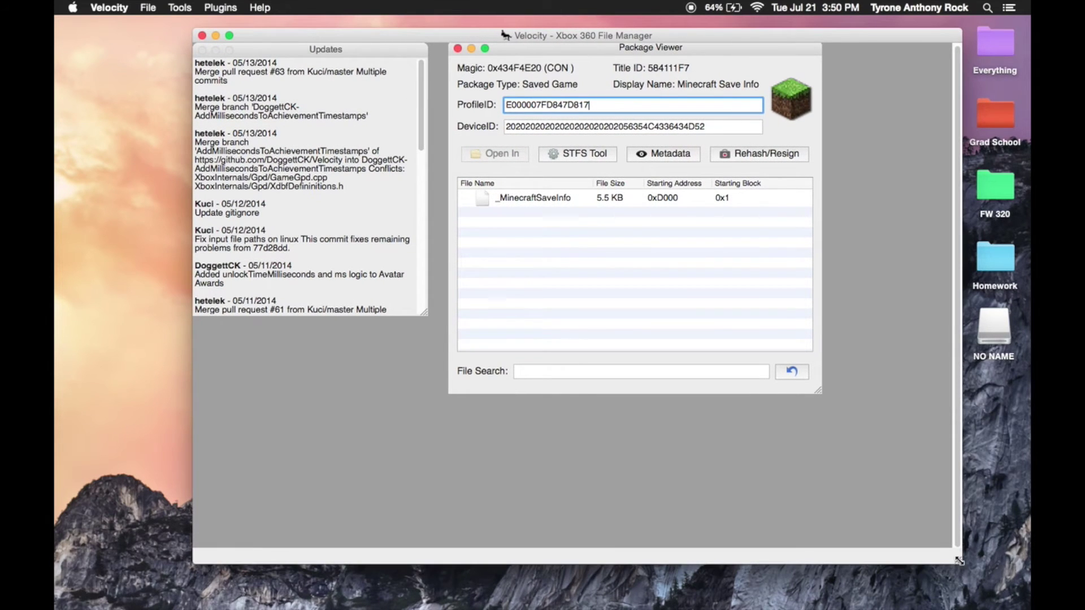
drag(774, 56, 703, 29)
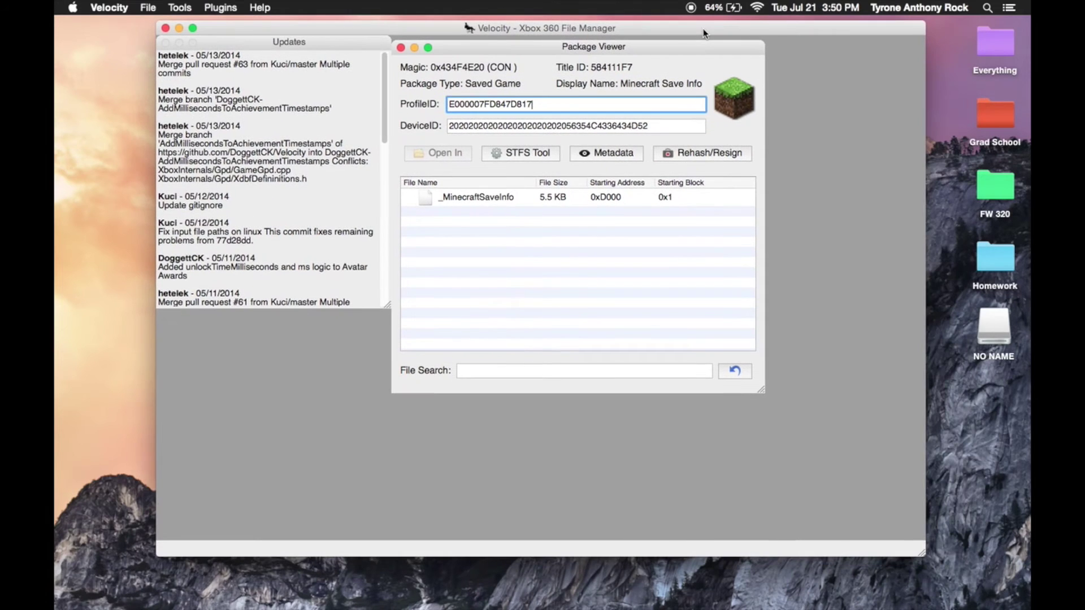
- Switch to Chrome and open the Springfield Hunger Games map page from the Xbox One Maps site's Hunger Games category
click(75, 180)
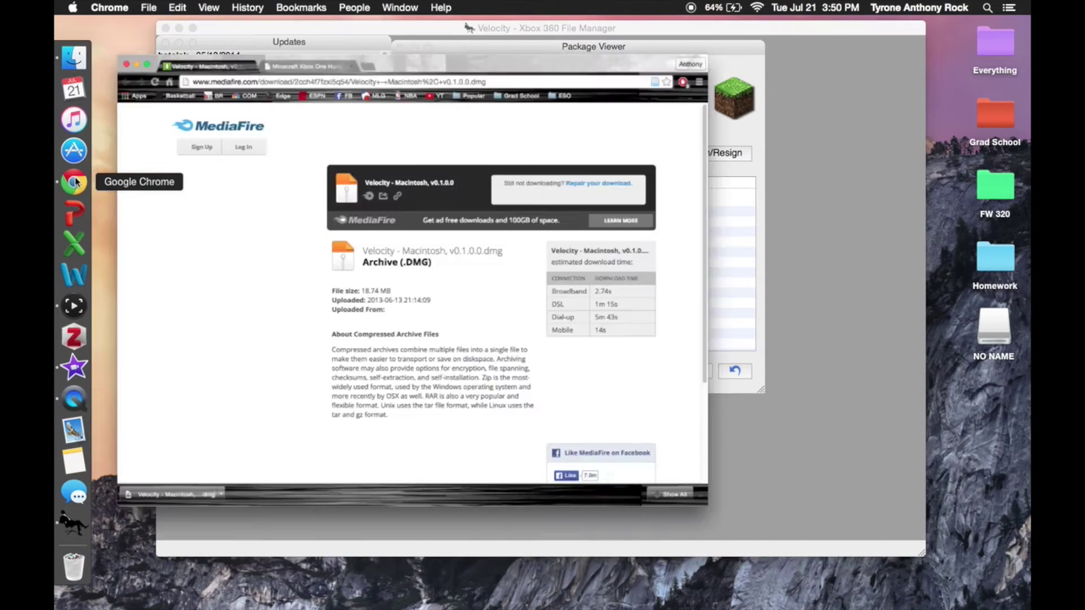
click(393, 31)
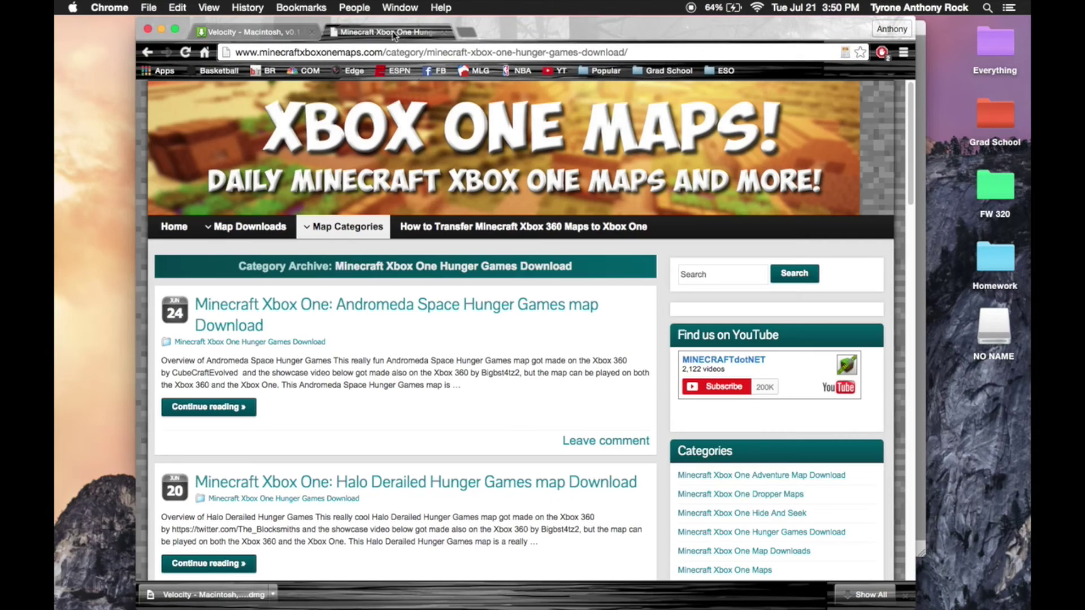
scroll(421, 328, down, 7)
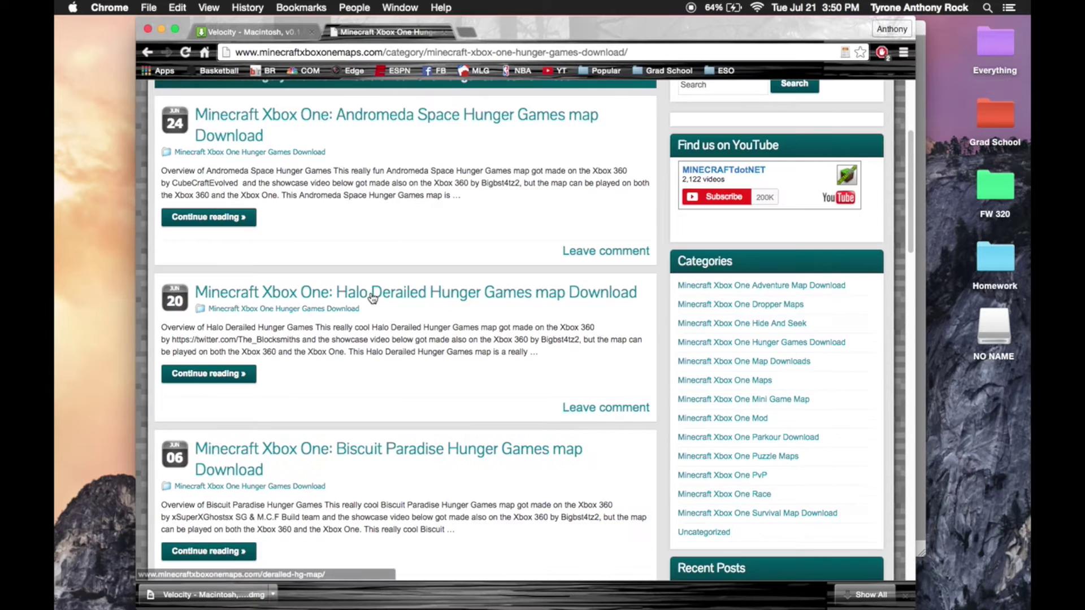
scroll(365, 285, down, 3)
scroll(361, 278, down, 12)
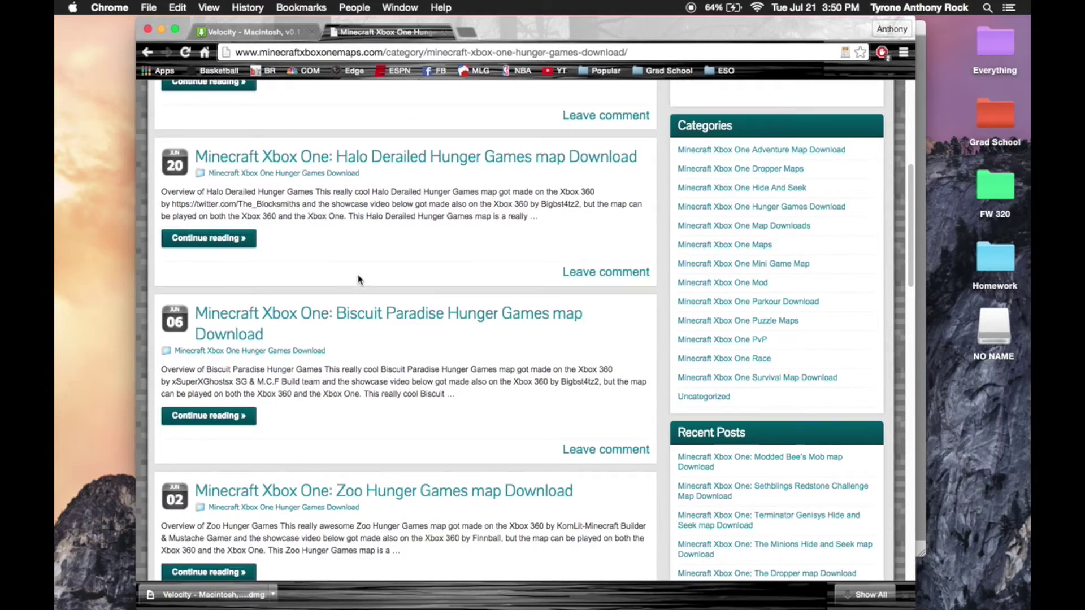
scroll(358, 274, down, 5)
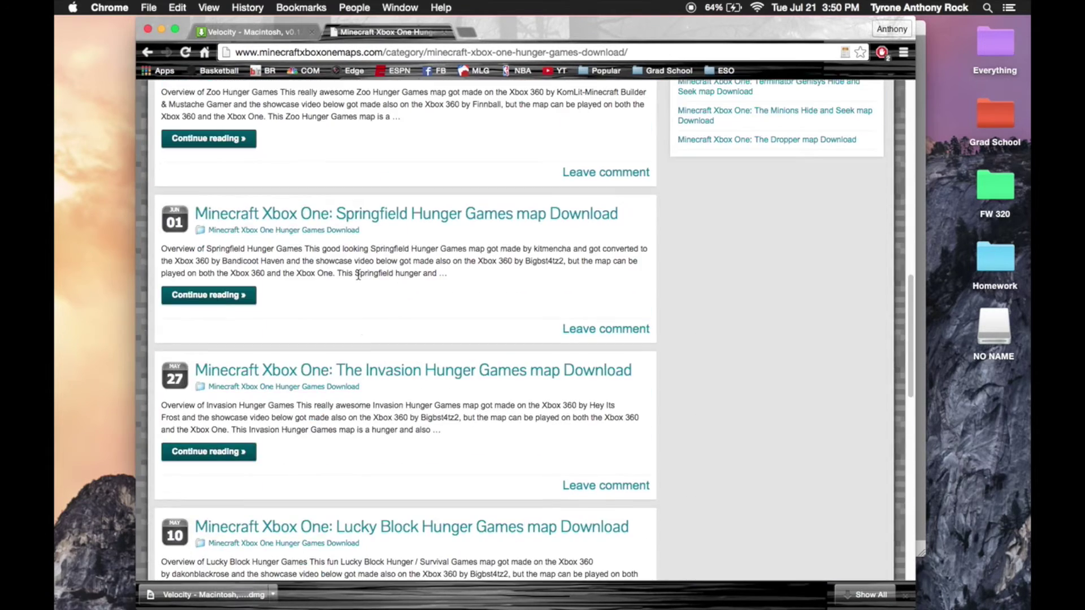
click(383, 215)
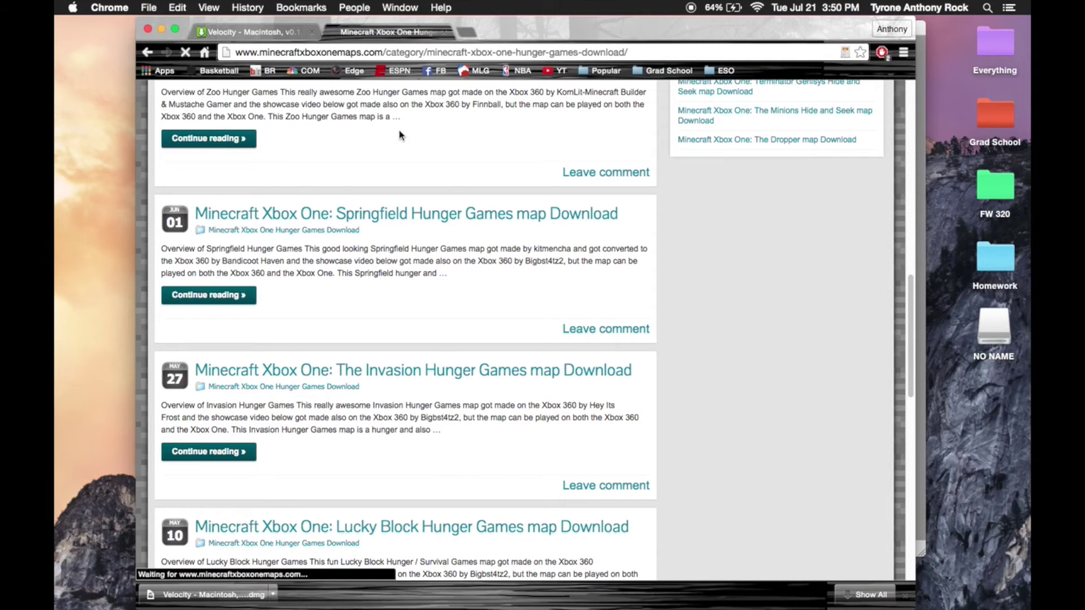
- Download SpringfieldSG.bin from MediaFire onto the desktop and minimize the browser
scroll(361, 282, down, 20)
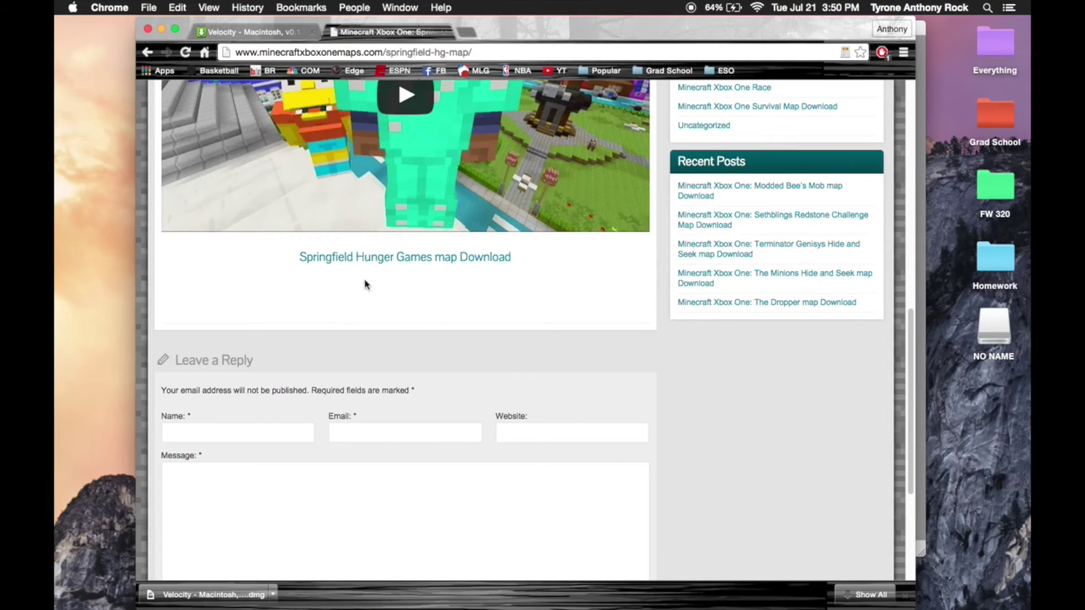
click(375, 256)
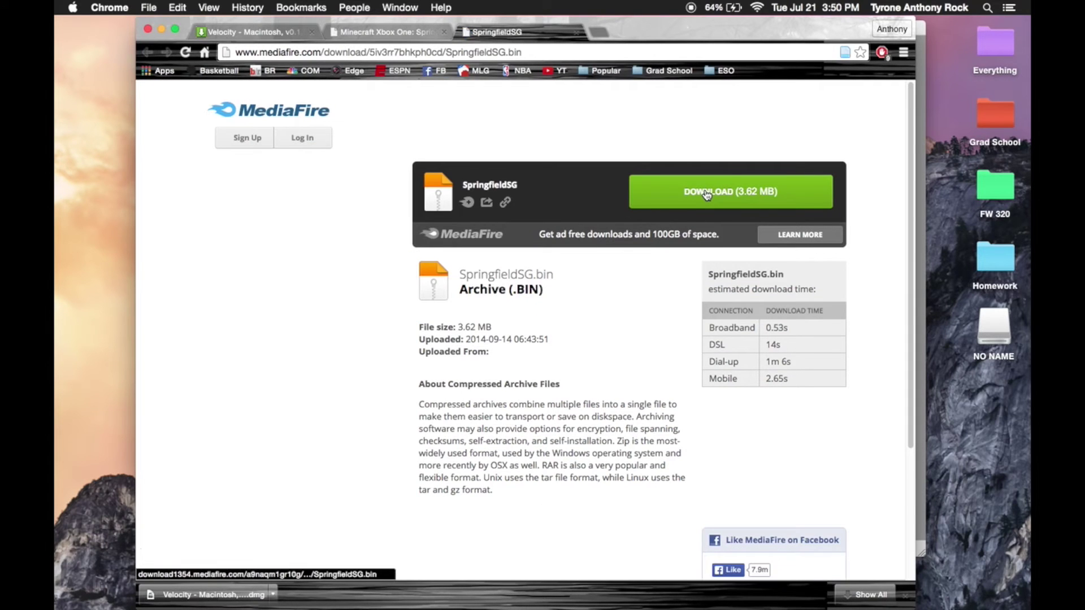
click(706, 193)
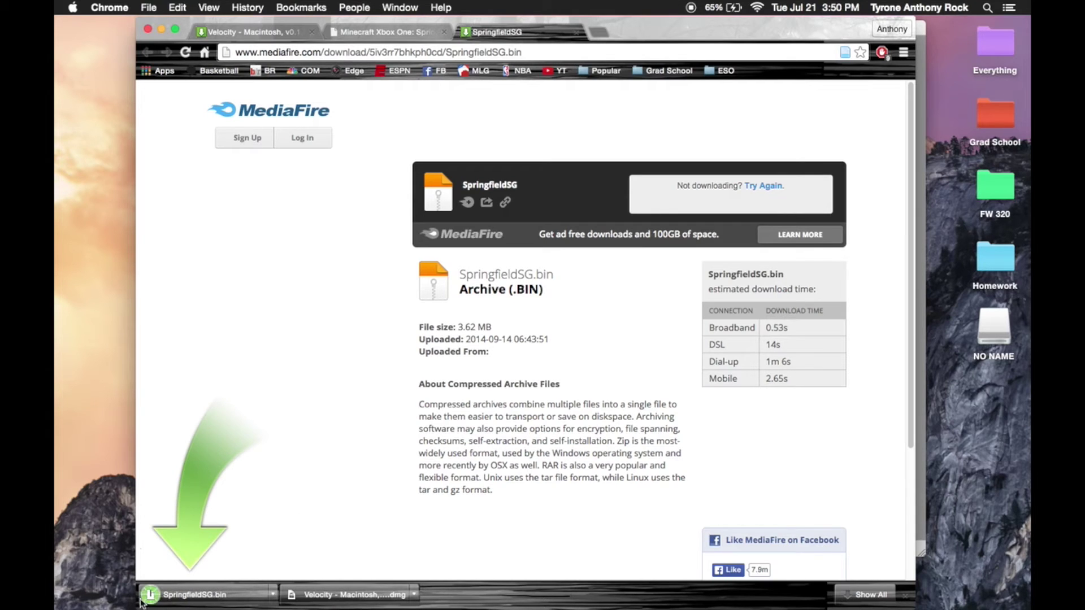
drag(141, 602, 1000, 403)
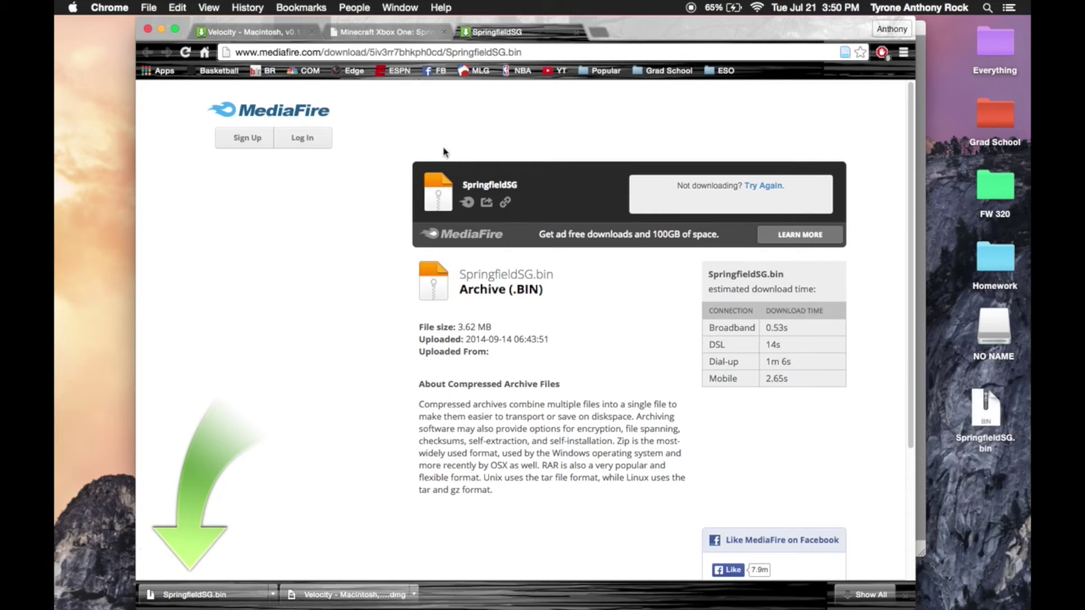
click(161, 29)
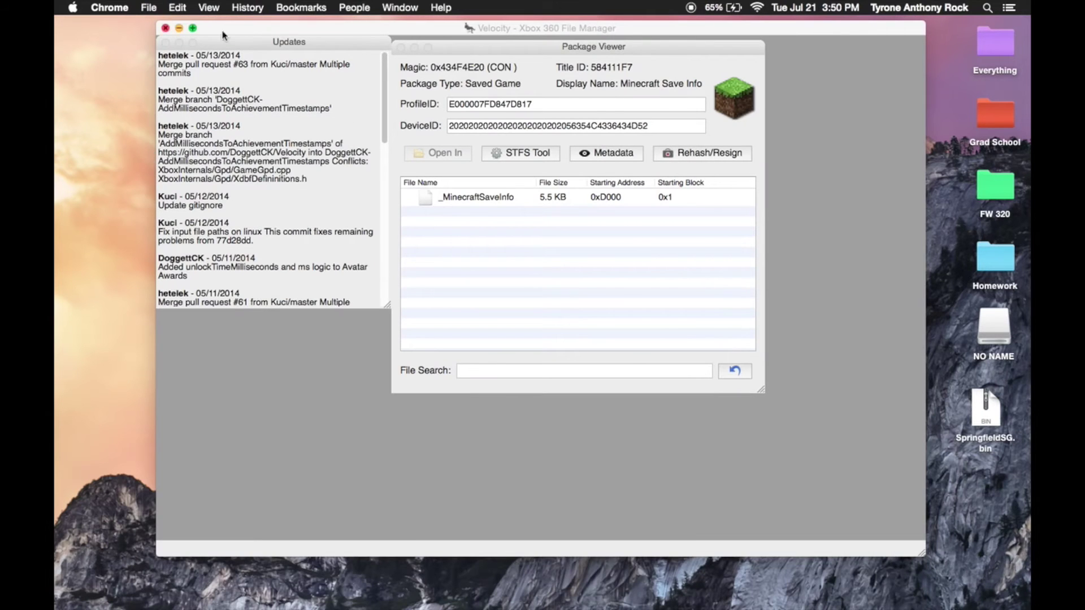
- Shift the Minecraft Save Info package window aside and open the desktop's SpringfieldSG.bin in Velocity
click(593, 43)
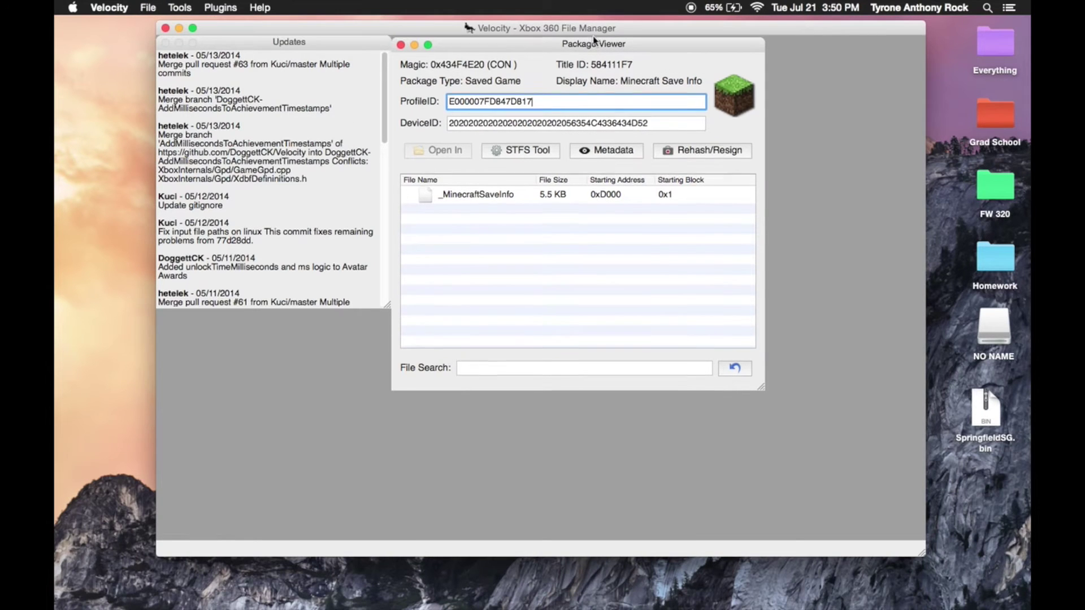
mouse_move(592, 44)
mouse_down()
mouse_move(598, 31)
mouse_move(589, 59)
mouse_up()
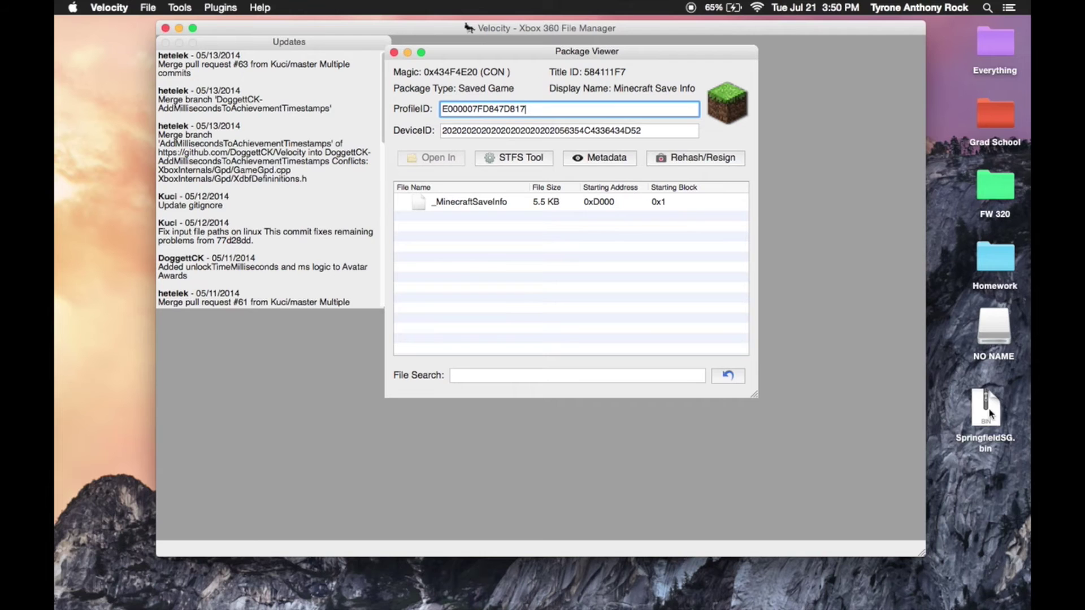
drag(989, 413, 750, 453)
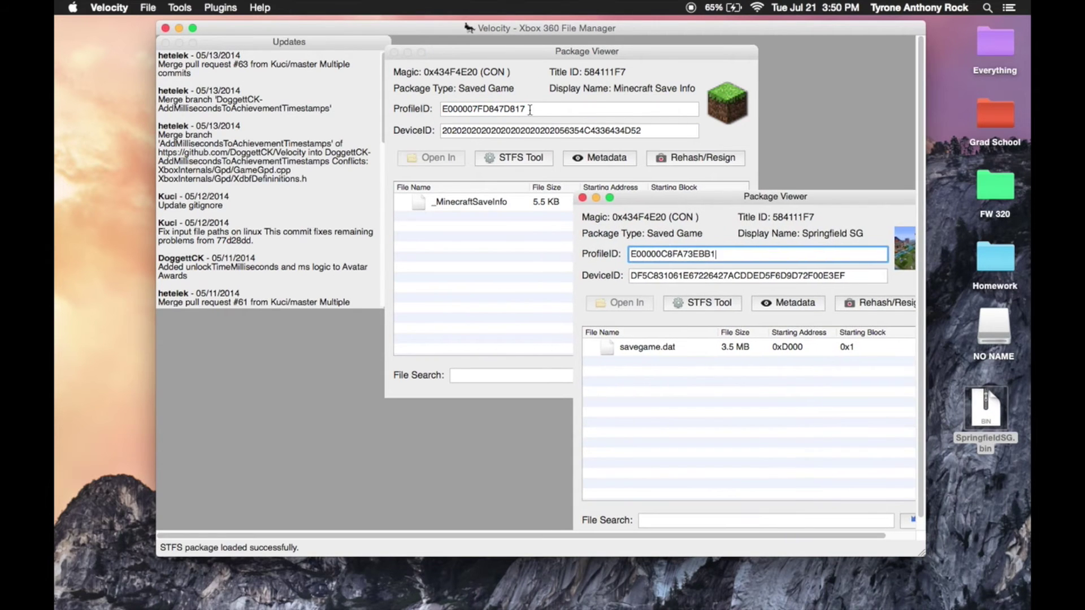
- Copy the full Profile ID from the Minecraft Save Info package
click(531, 109)
drag(536, 109, 417, 108)
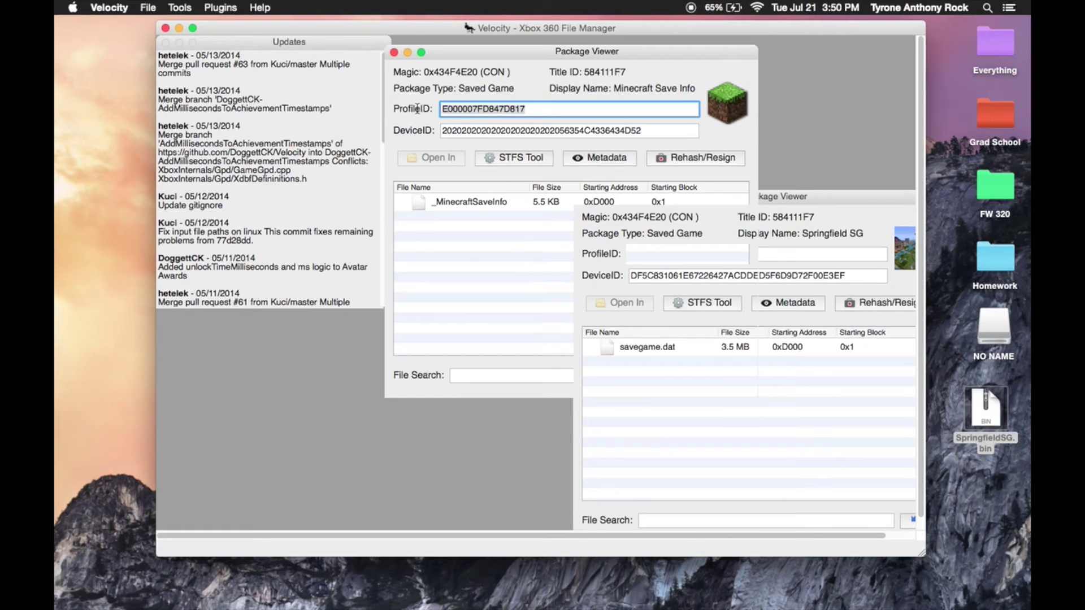
right_click(481, 108)
click(528, 160)
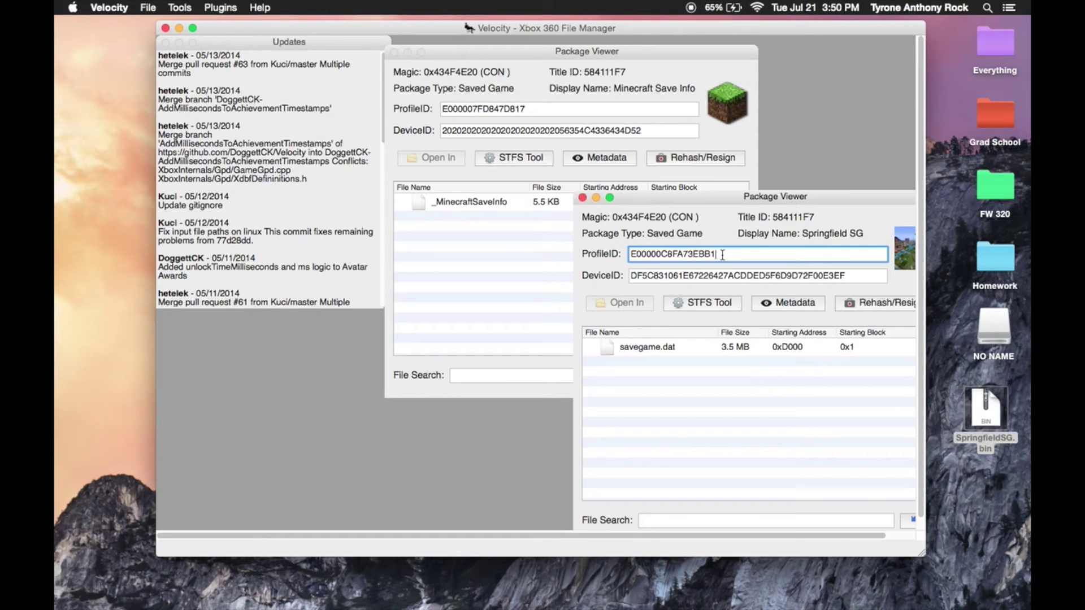
- Replace the Springfield SG package's Profile ID with the copied one, and rehash and resign that package
drag(722, 255, 514, 250)
right_click(661, 258)
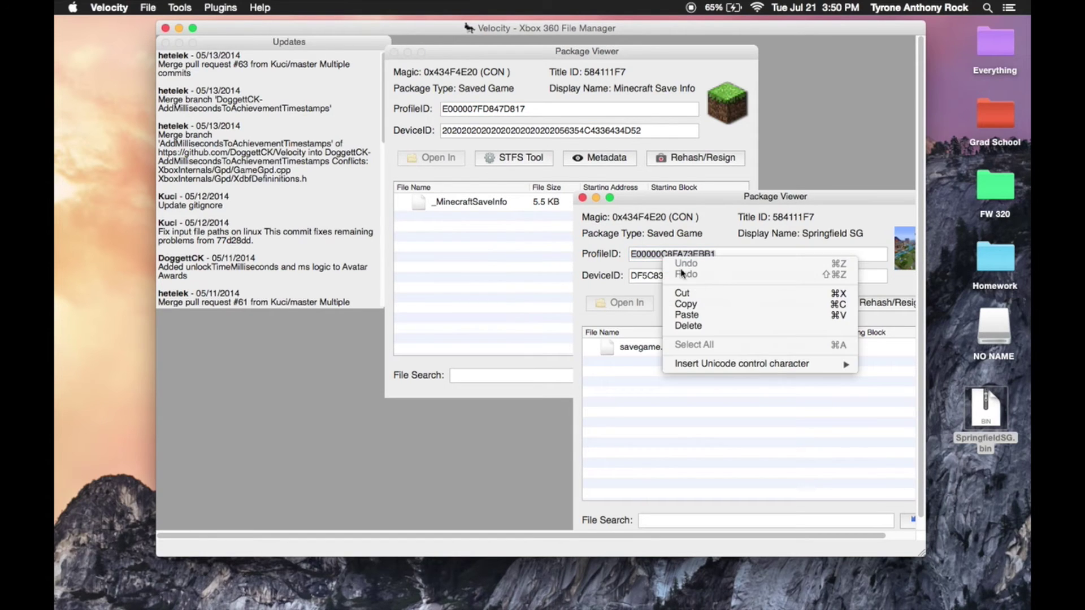
click(703, 315)
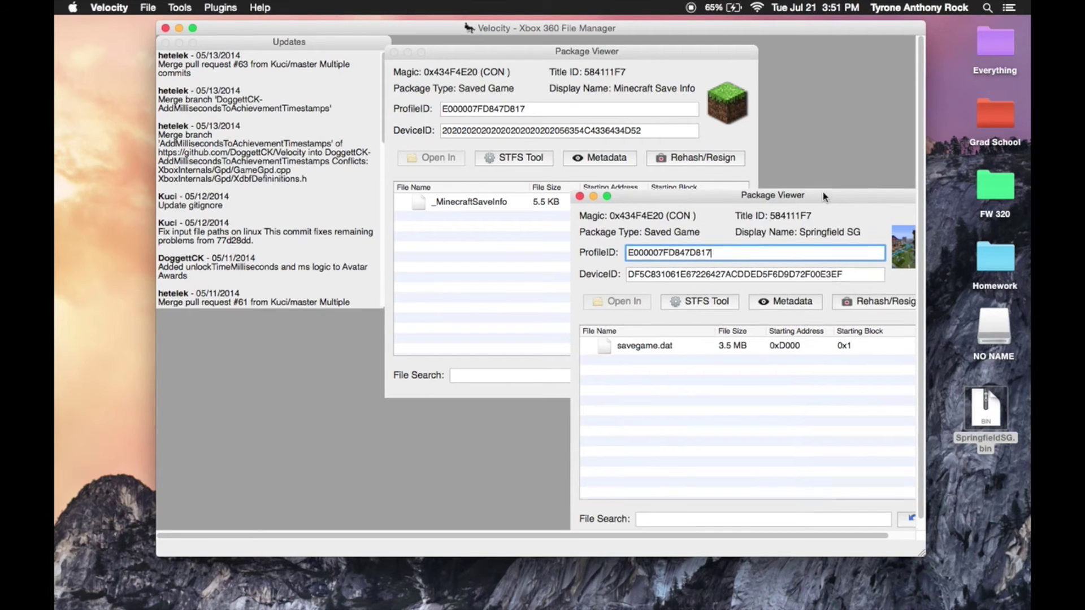
drag(823, 199, 756, 185)
click(827, 290)
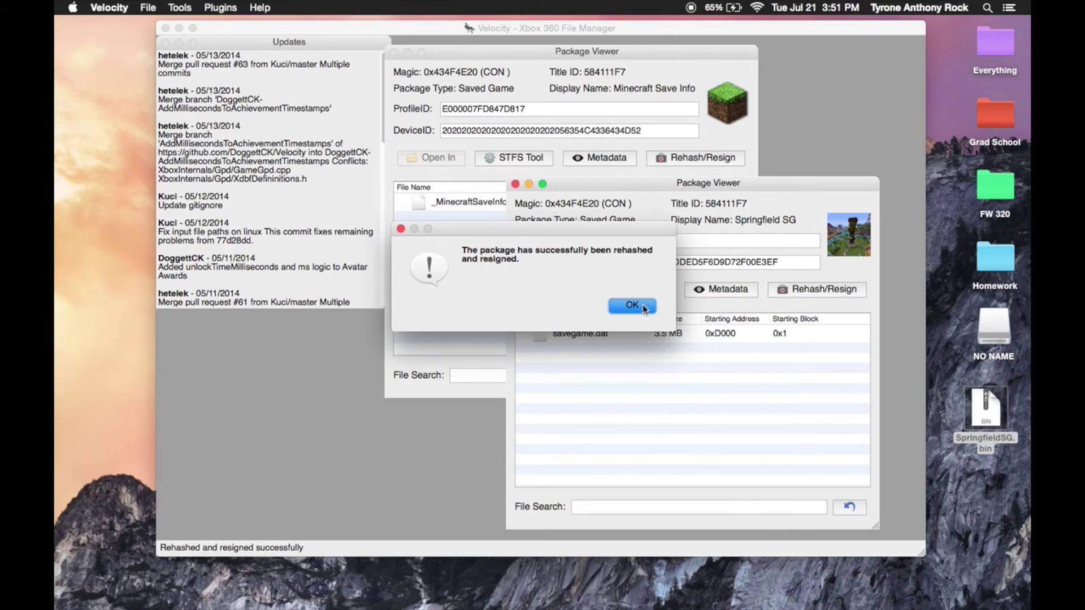
- Dismiss the resign confirmation, close the Springfield SG package, and minimize the Velocity window
click(632, 306)
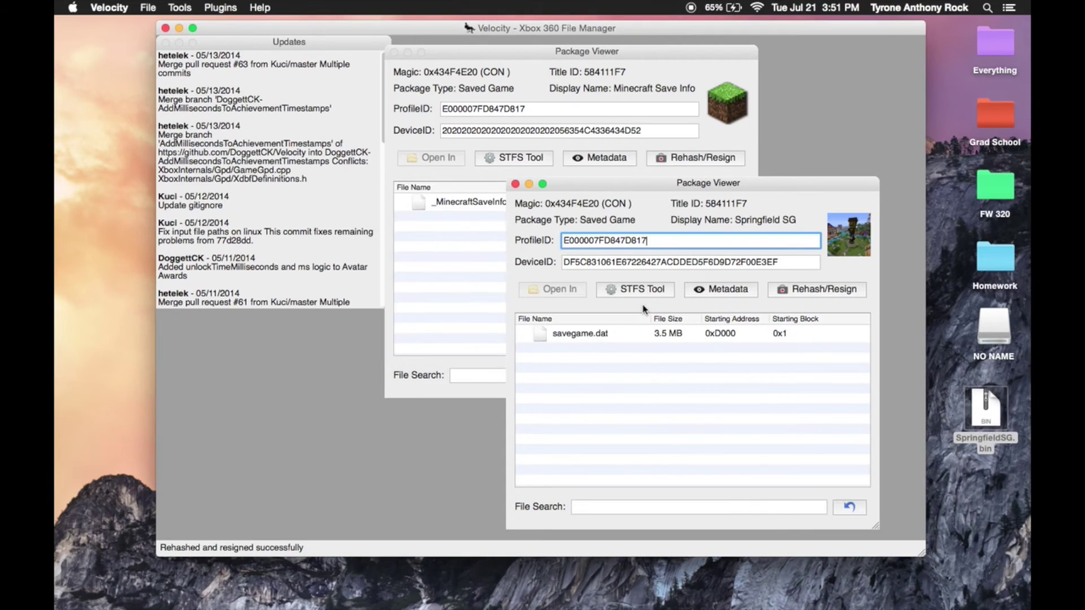
click(516, 184)
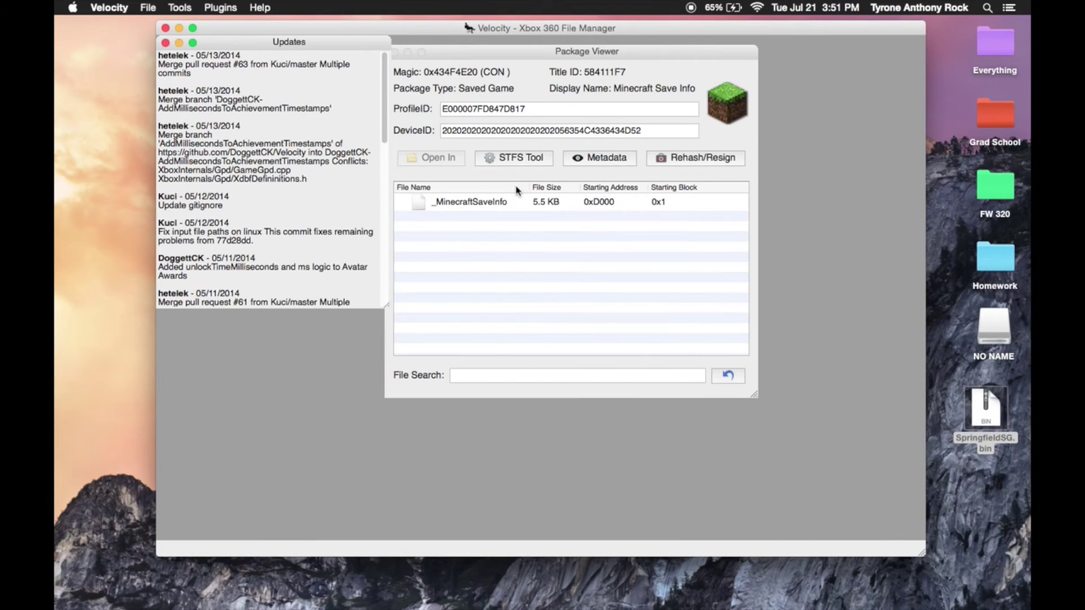
click(179, 28)
mouse_move(55, 158)
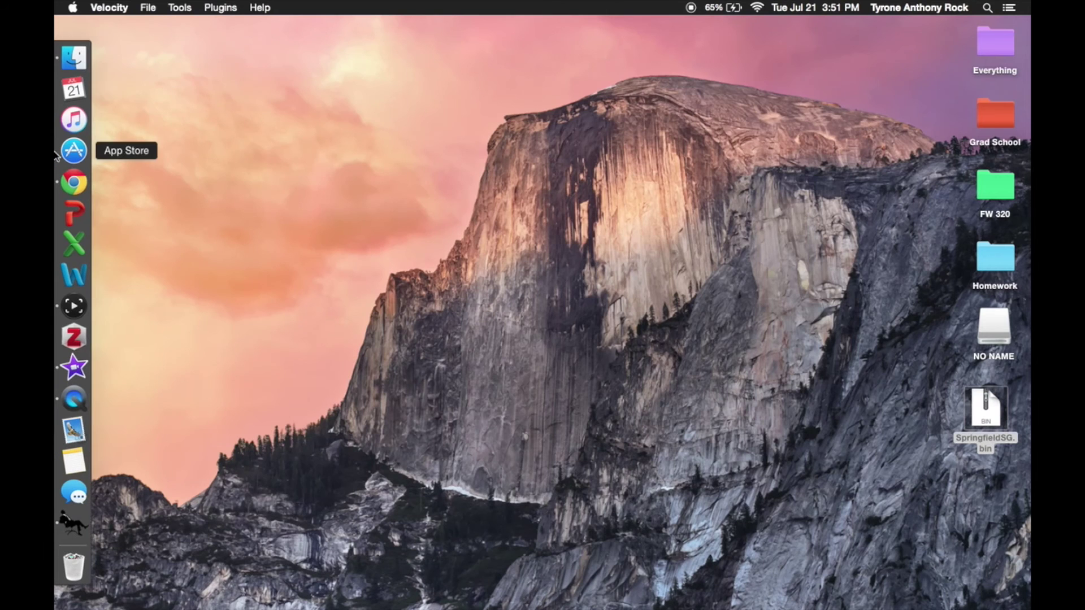
click(68, 61)
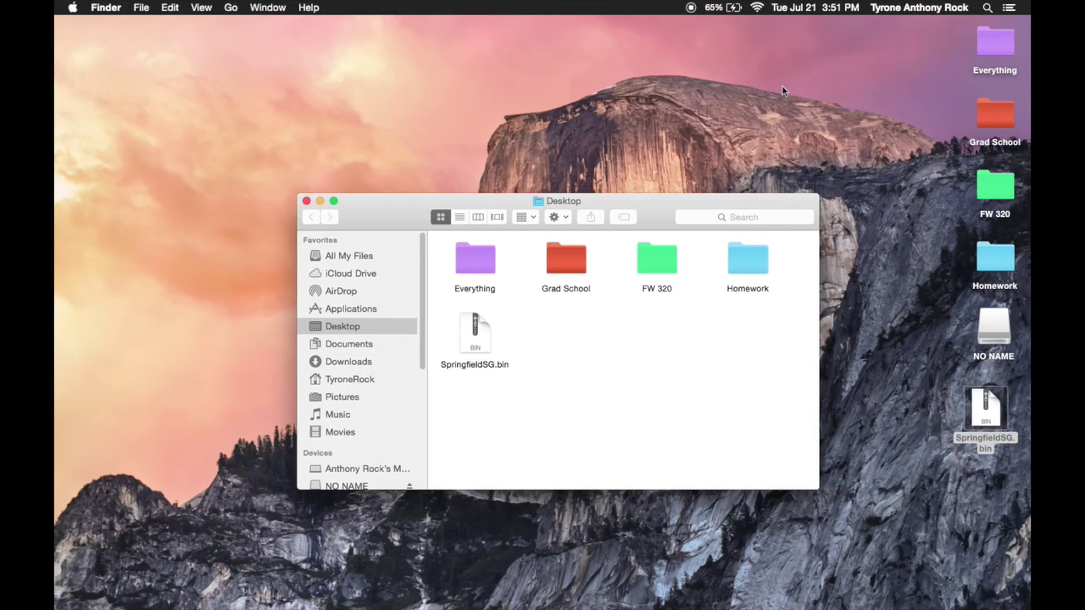
click(305, 202)
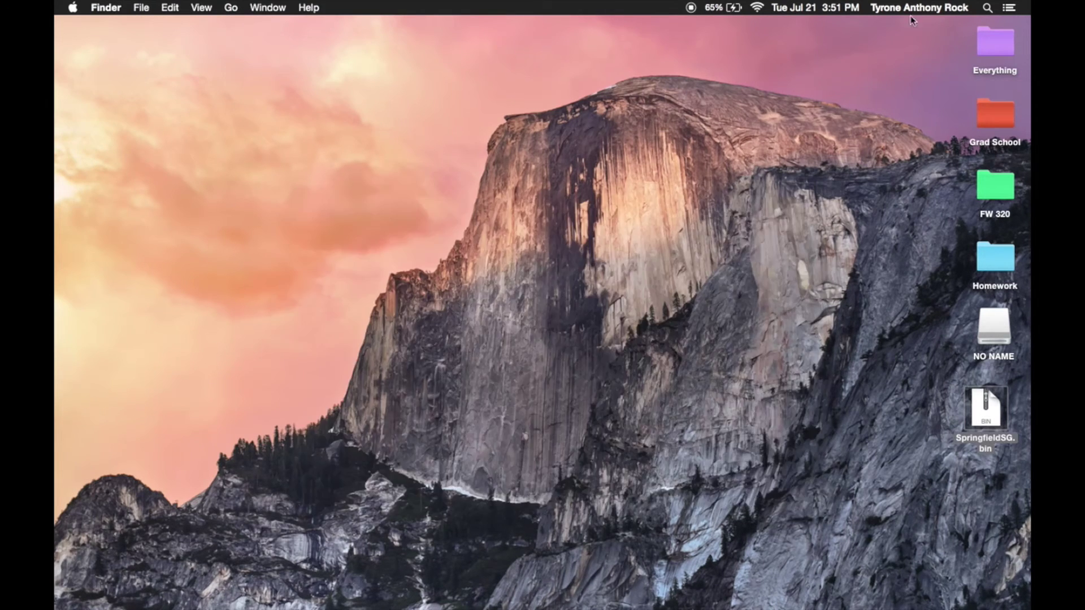
- Find the folder named after the Profile ID with Spotlight and open its 584111F7 subfolder down to 00000001
click(987, 7)
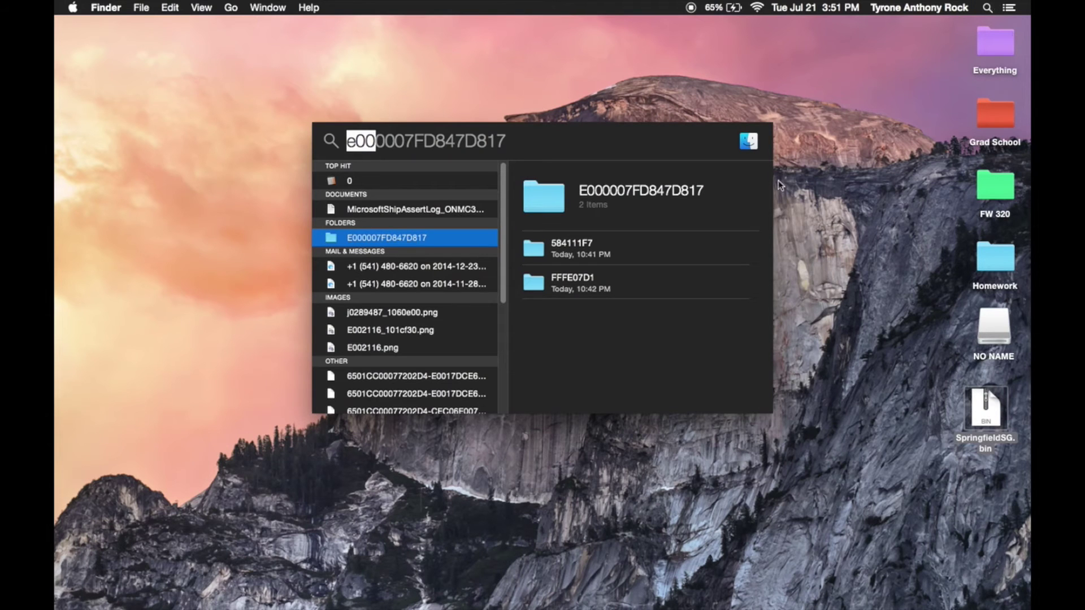
double_click(423, 241)
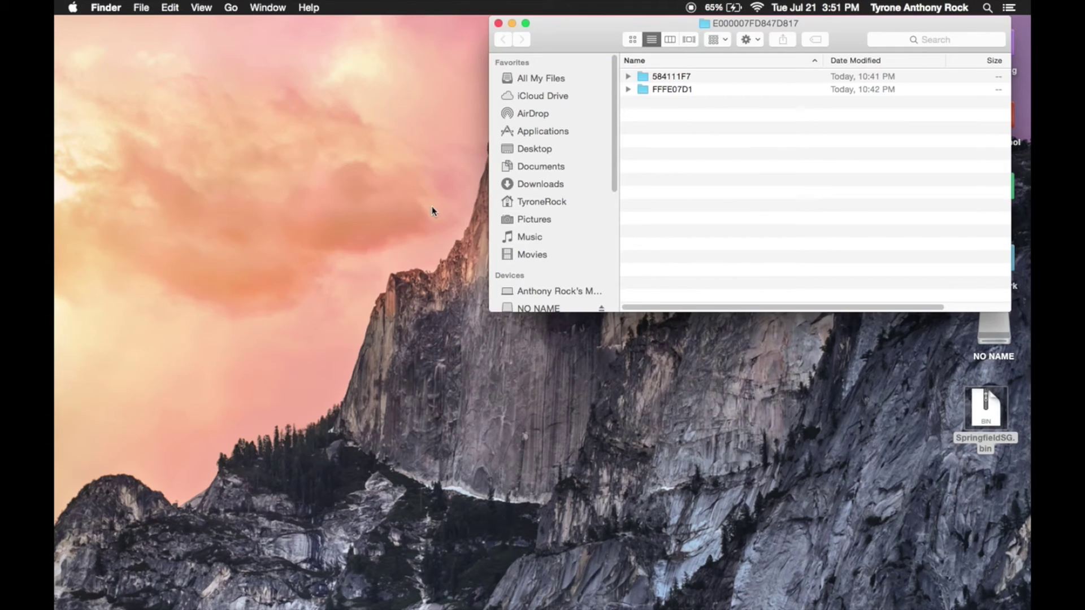
double_click(694, 76)
double_click(681, 76)
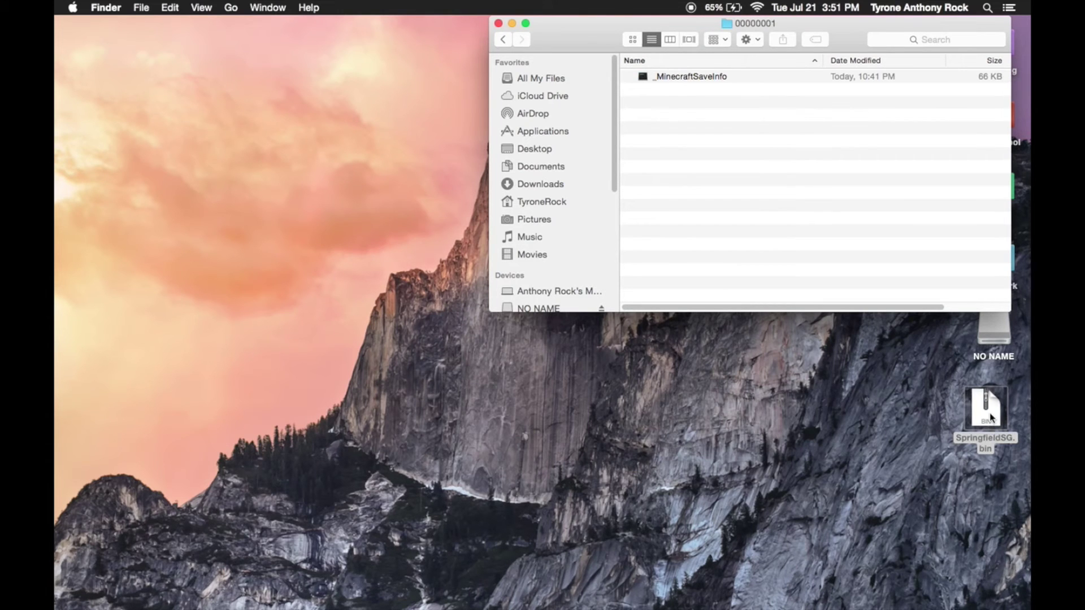
- Copy SpringfieldSG.bin from the desktop into the 00000001 folder, close that folder, and eject the NO NAME drive
drag(990, 417, 680, 114)
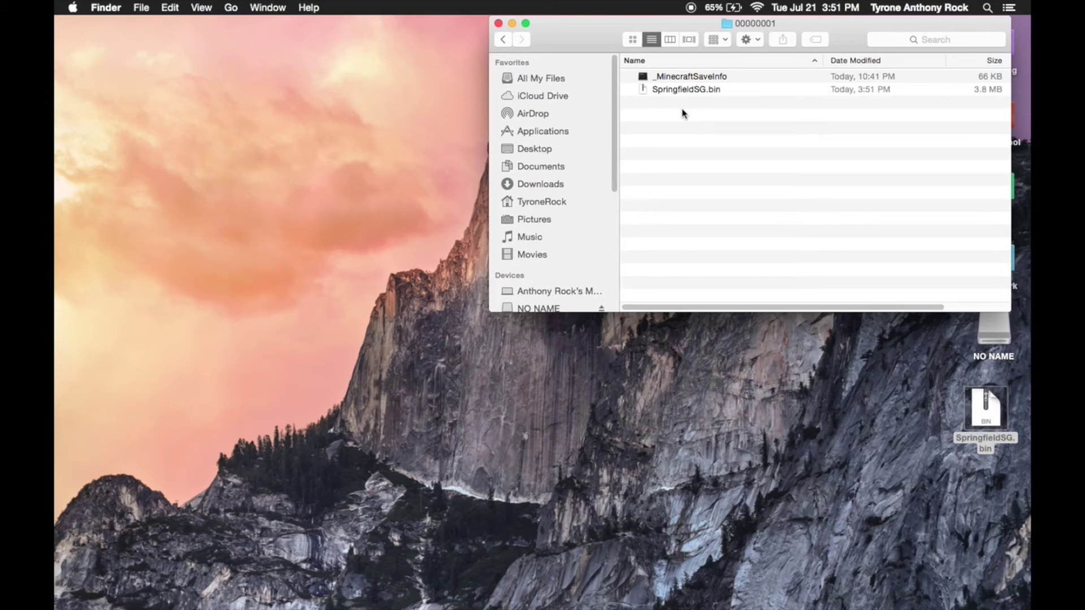
click(498, 24)
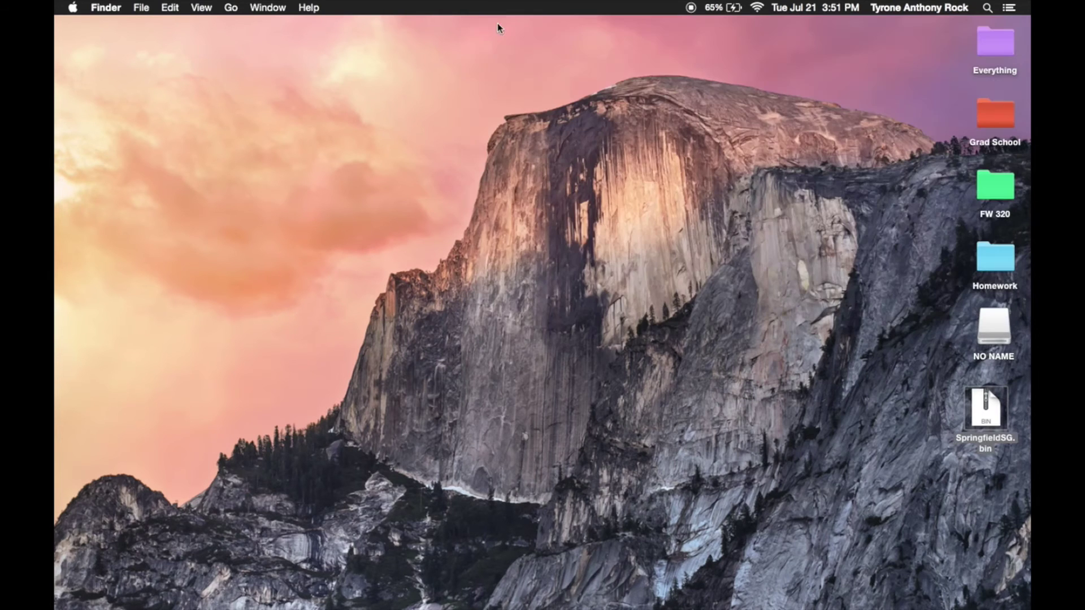
right_click(996, 323)
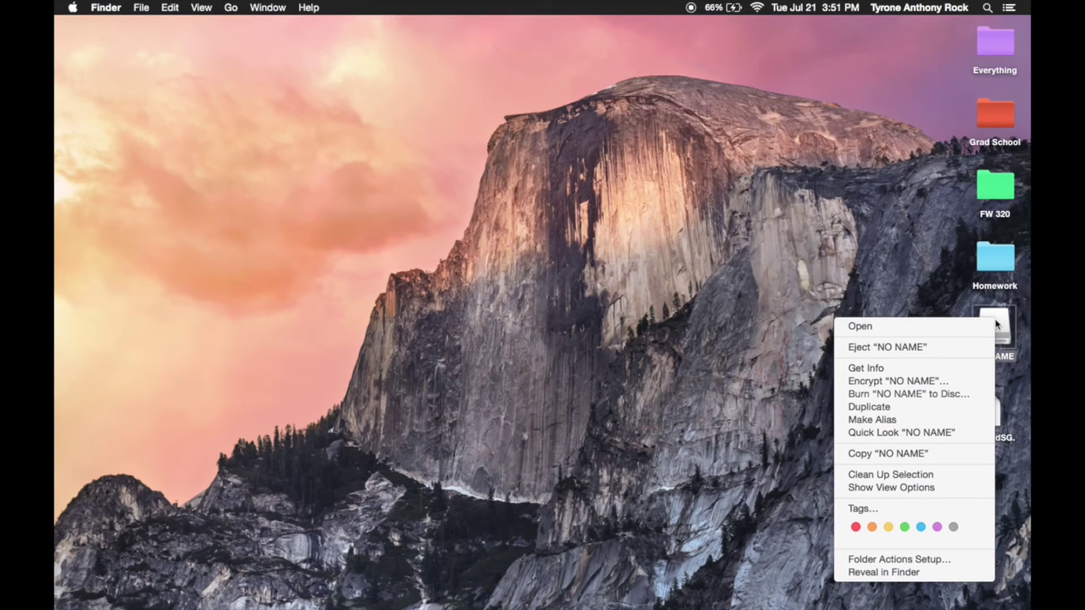
click(947, 345)
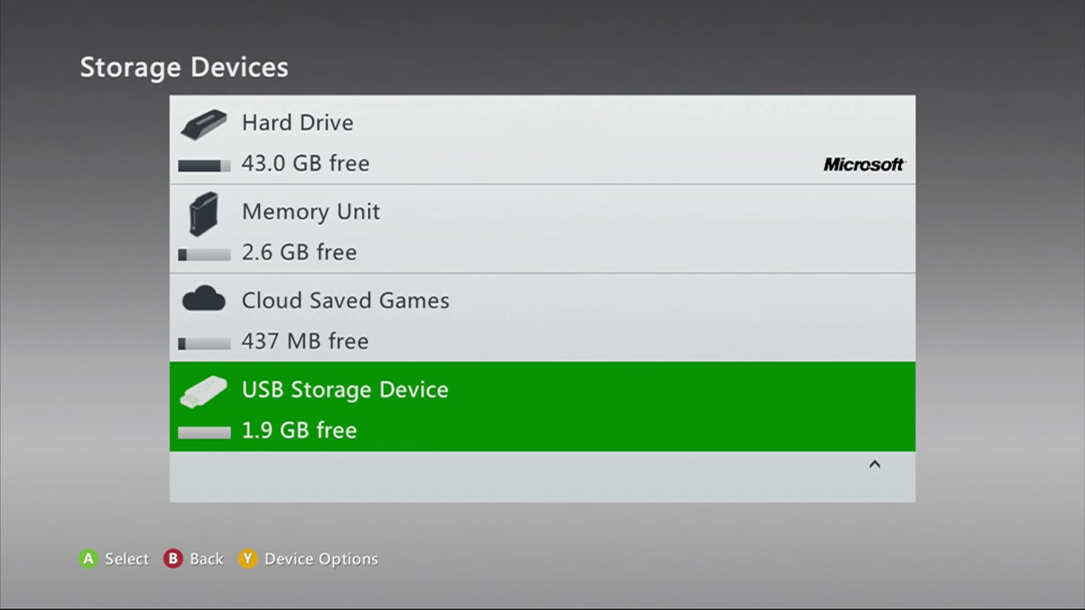
- On the Xbox 360, open the Minecraft saves under Games and Apps on the USB Storage Device
key(Down)
key(Down)
key(Down)
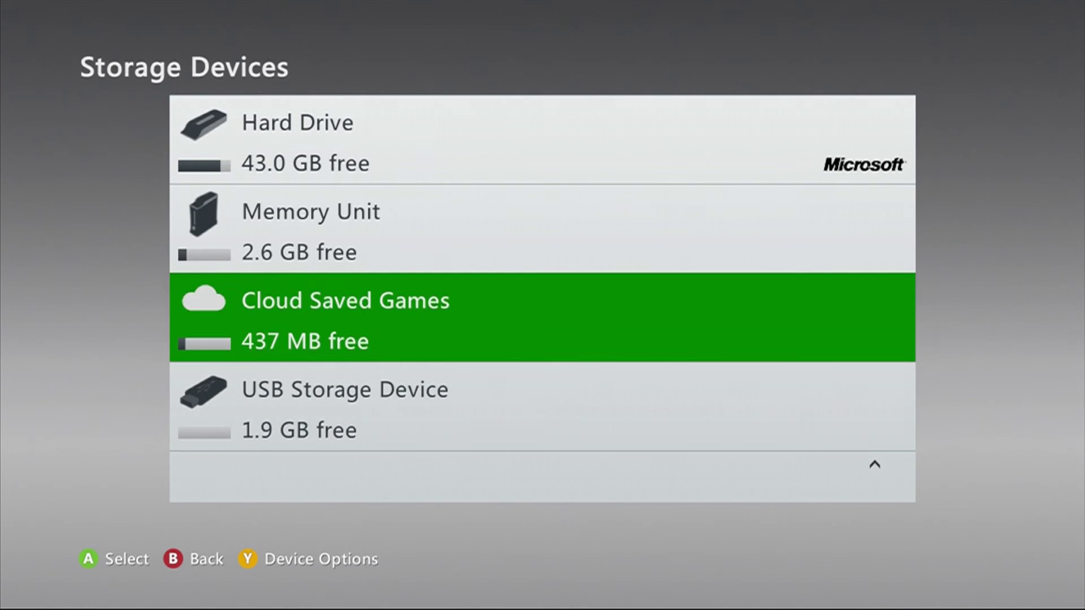
key(Down)
key(Return)
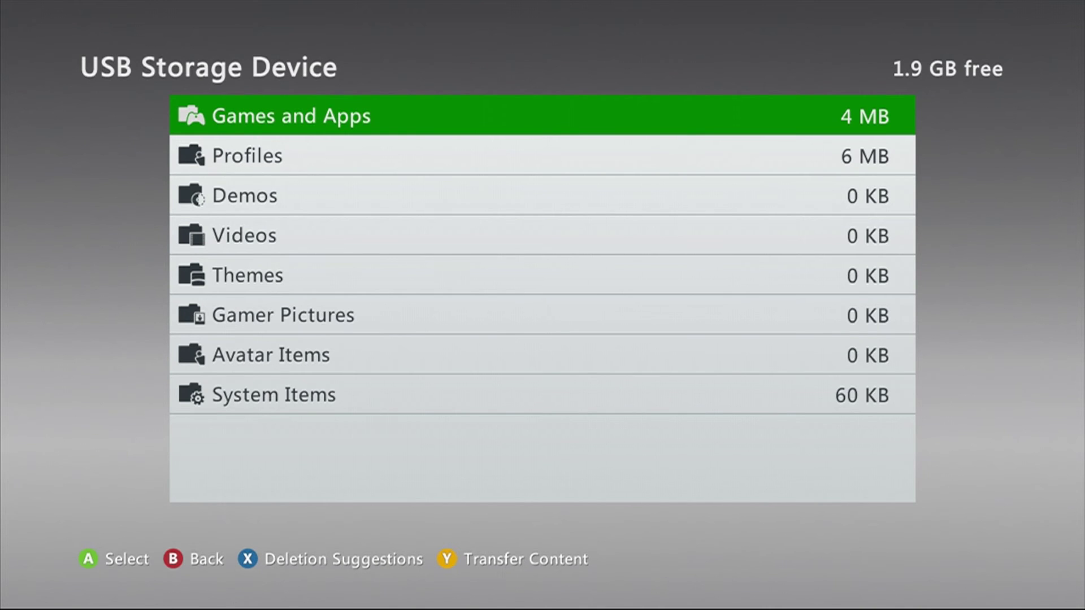
key(Return)
key(Return)
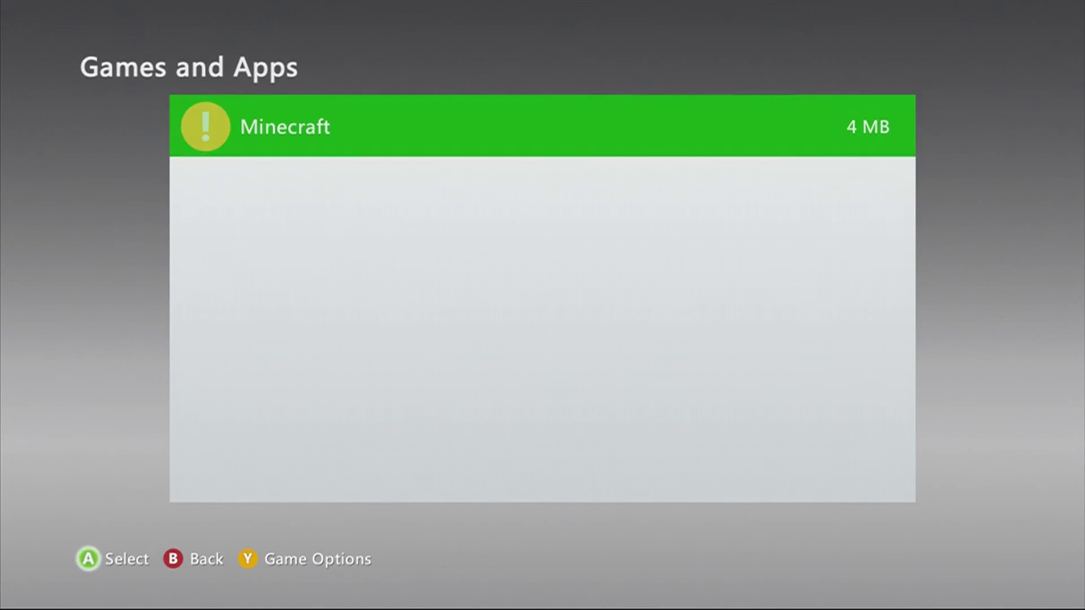
- Move the Springfield SG saved game from the USB Storage Device to the Hard Drive
key(Down)
key(Down)
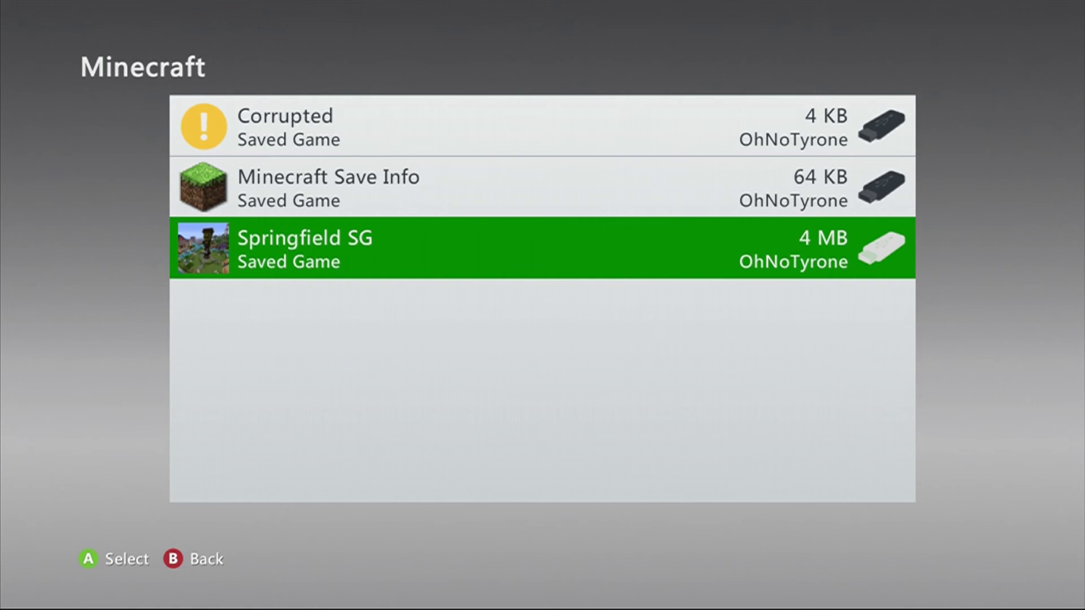
key(Return)
key(Down)
key(Return)
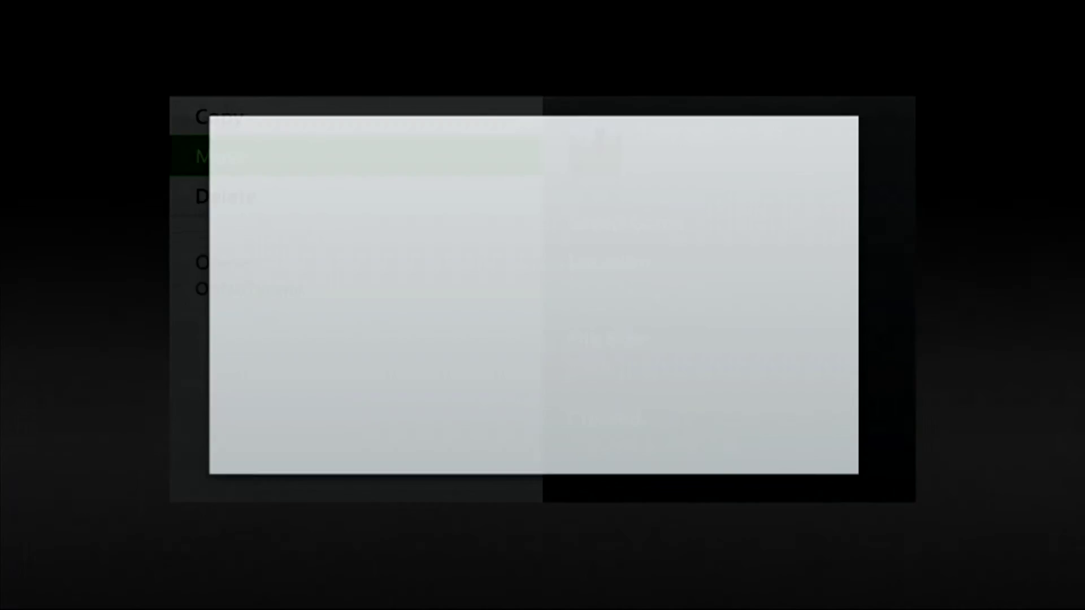
key(Down)
key(Up)
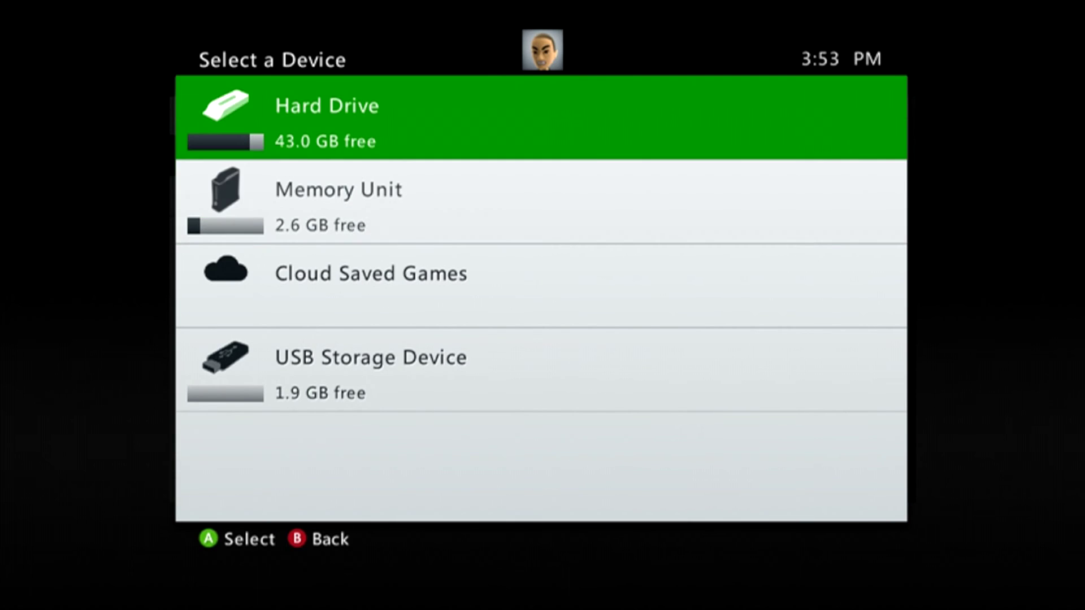
key(Return)
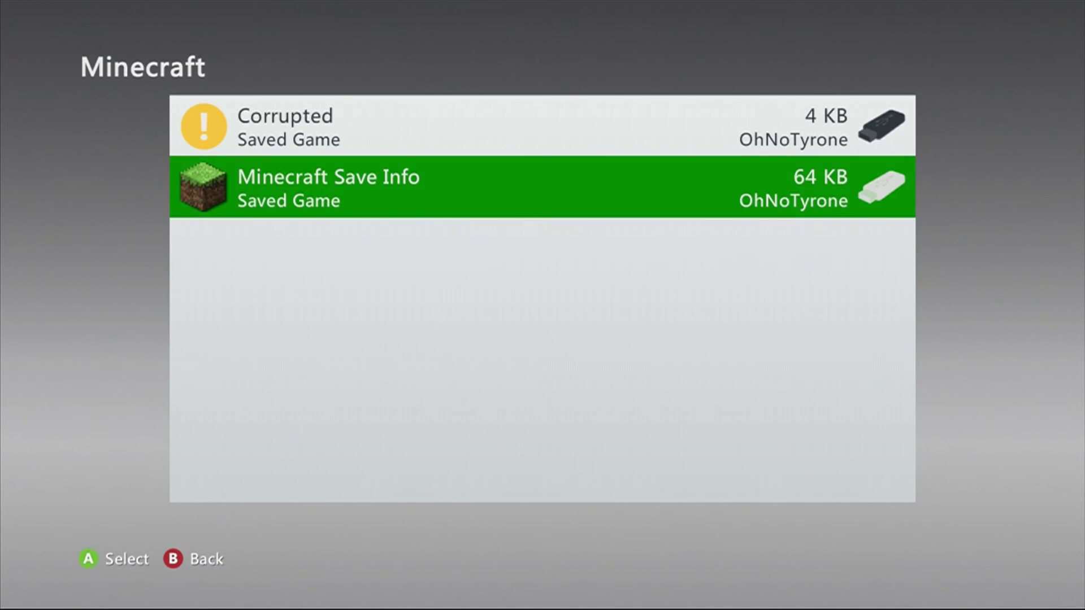
- Move the Minecraft Save Info saved game from the USB Storage Device to the Hard Drive
key(Return)
key(Down)
key(Return)
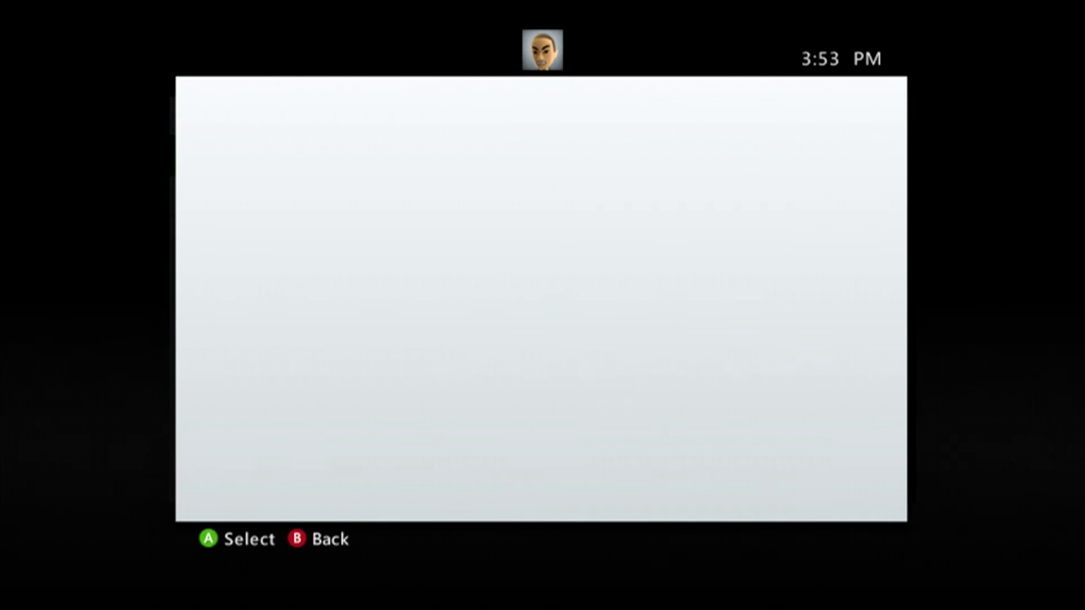
key(Return)
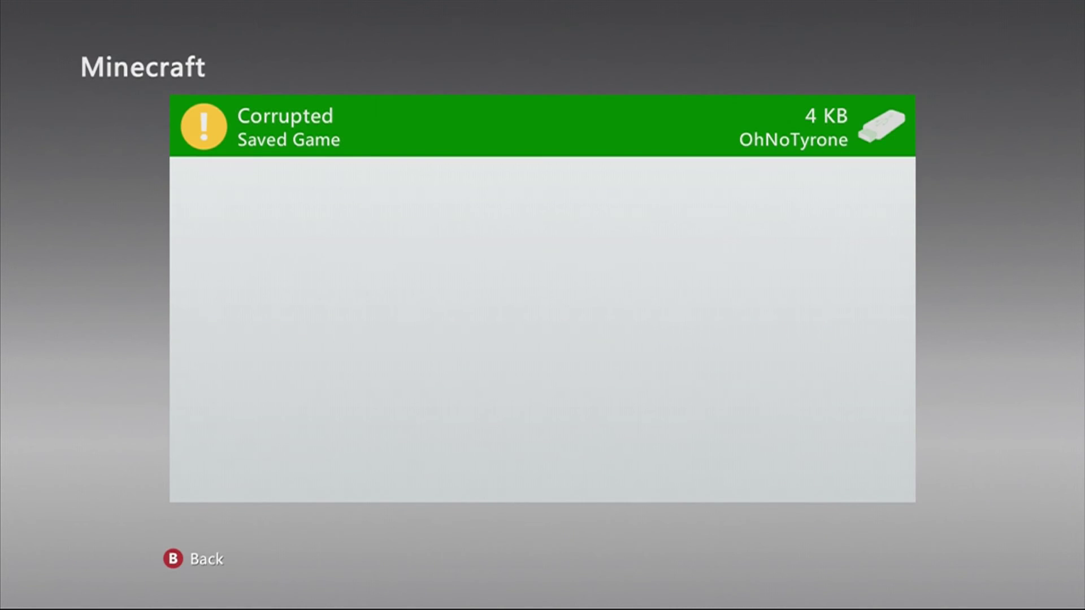
- Return to the USB Storage Device's content, and move the gamer profile off it, agreeing to sign out first
key(Escape)
key(Escape)
key(Down)
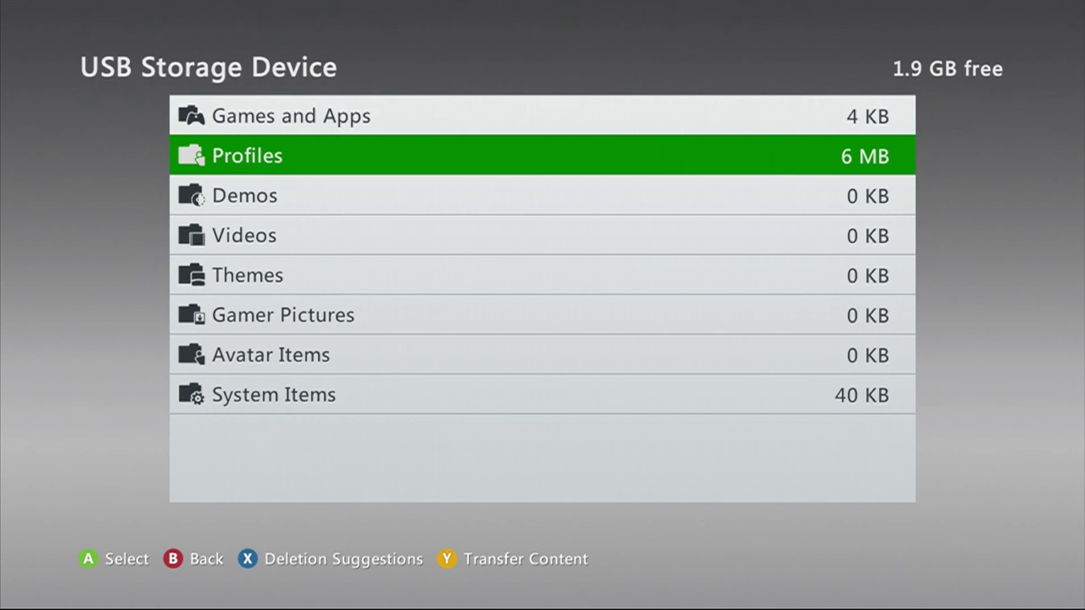
key(Return)
key(Return)
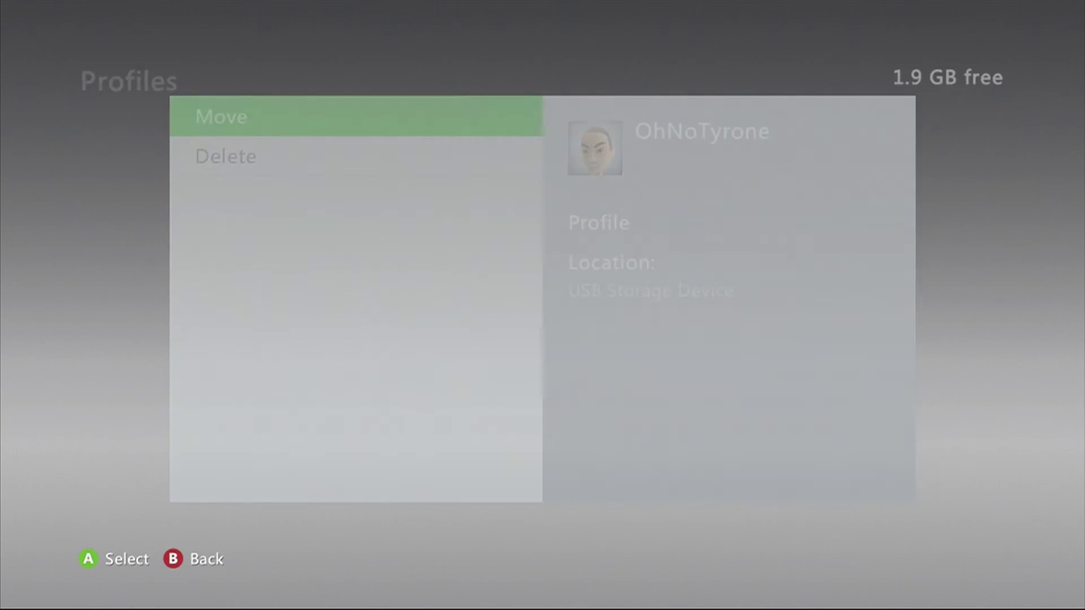
key(Return)
key(Up)
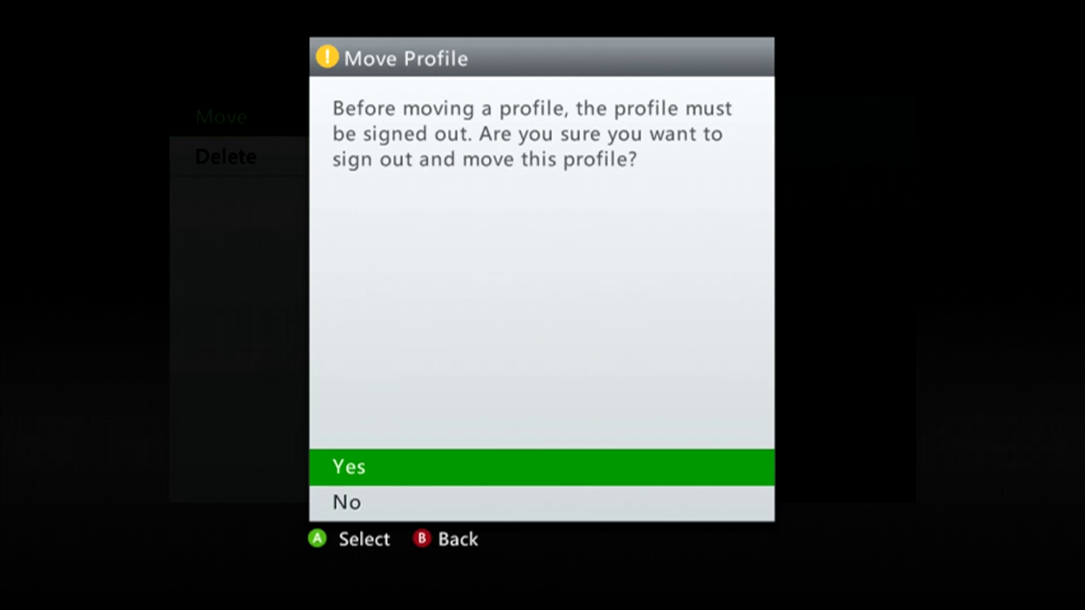
key(Return)
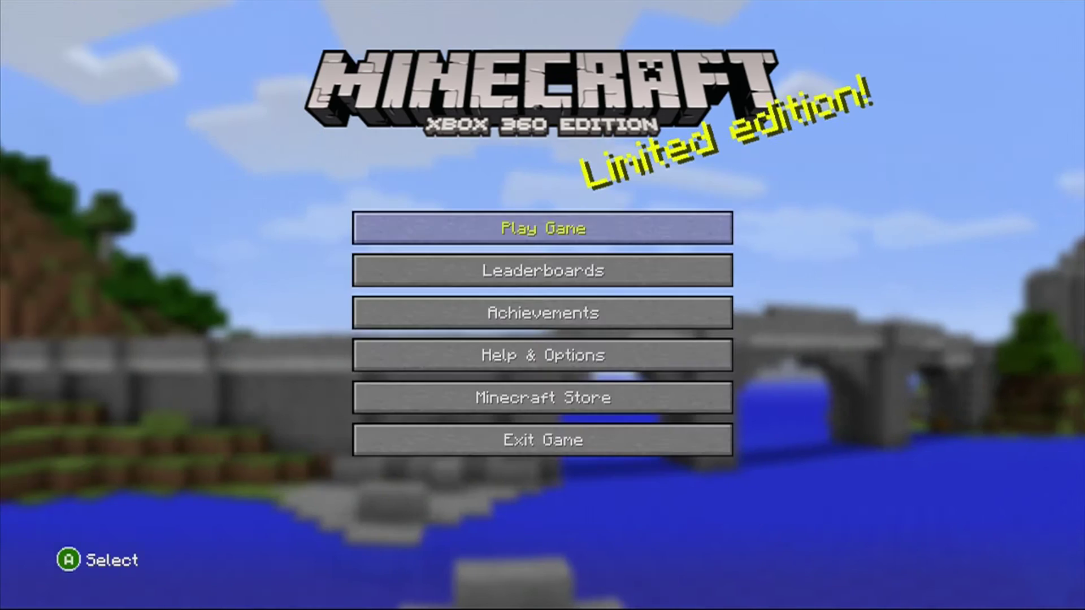
- In Minecraft: Xbox 360 Edition, choose the Hard Drive as storage device and load the Springfield SG world
key(Return)
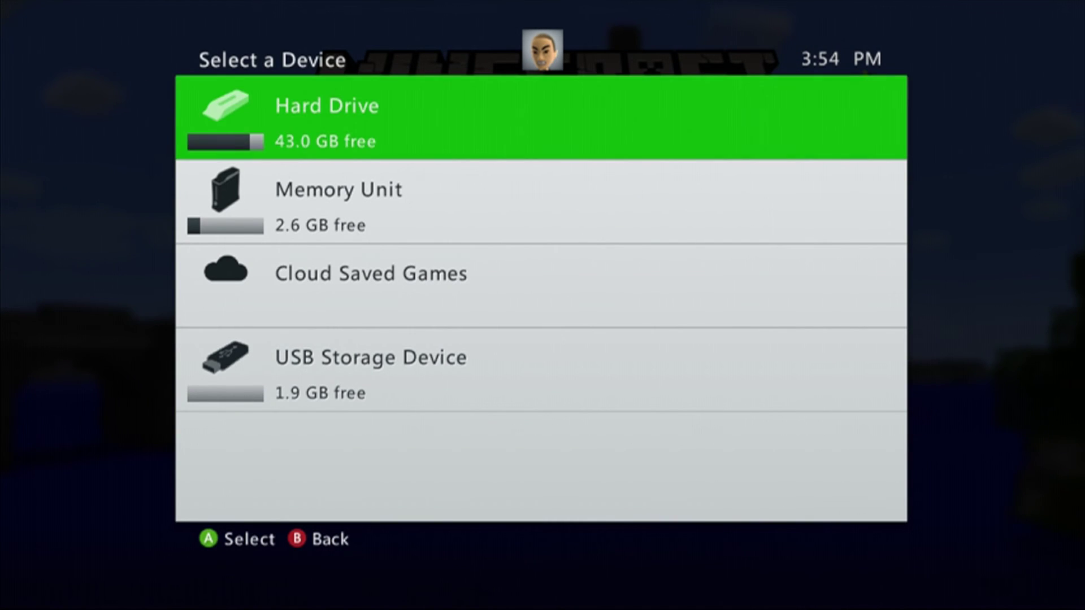
key(Return)
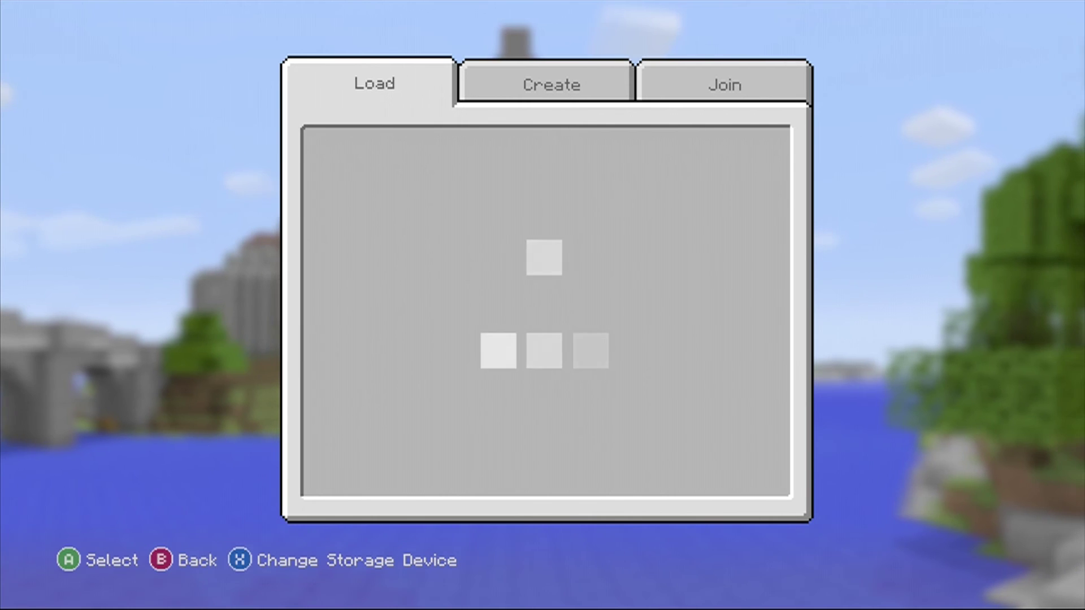
key(Down)
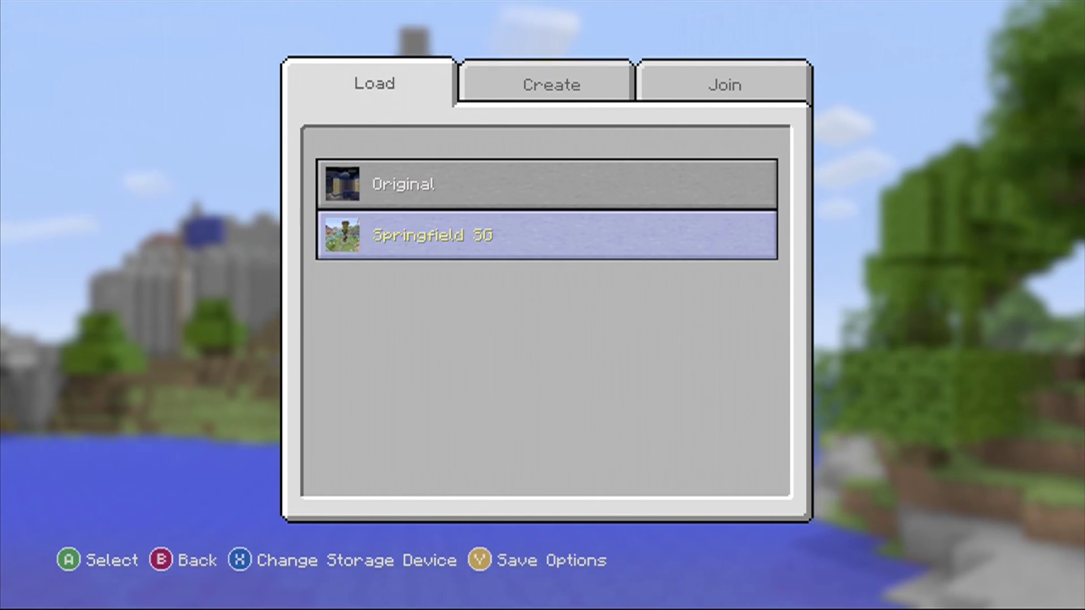
key(Return)
key(Return)
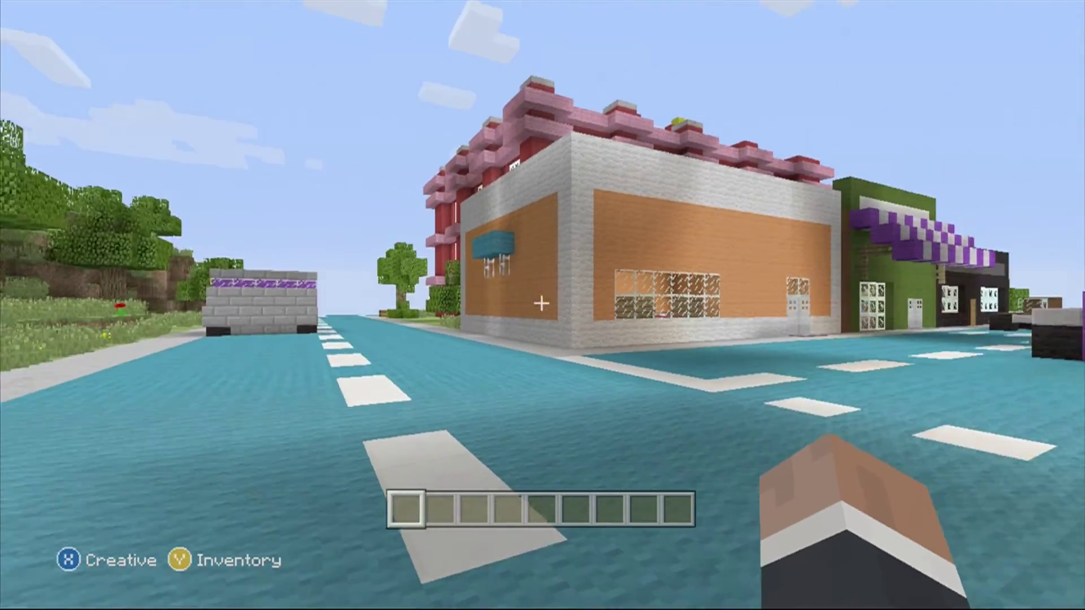
- Look around the Springfield SG world, and exit the game with saving
mouse_move(542, 305)
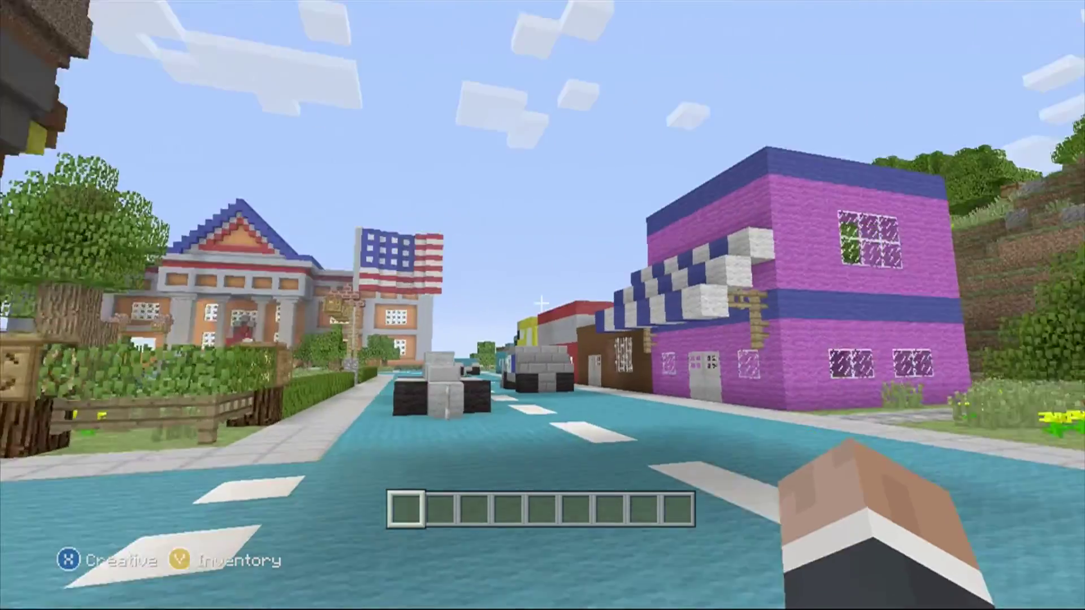
key(Escape)
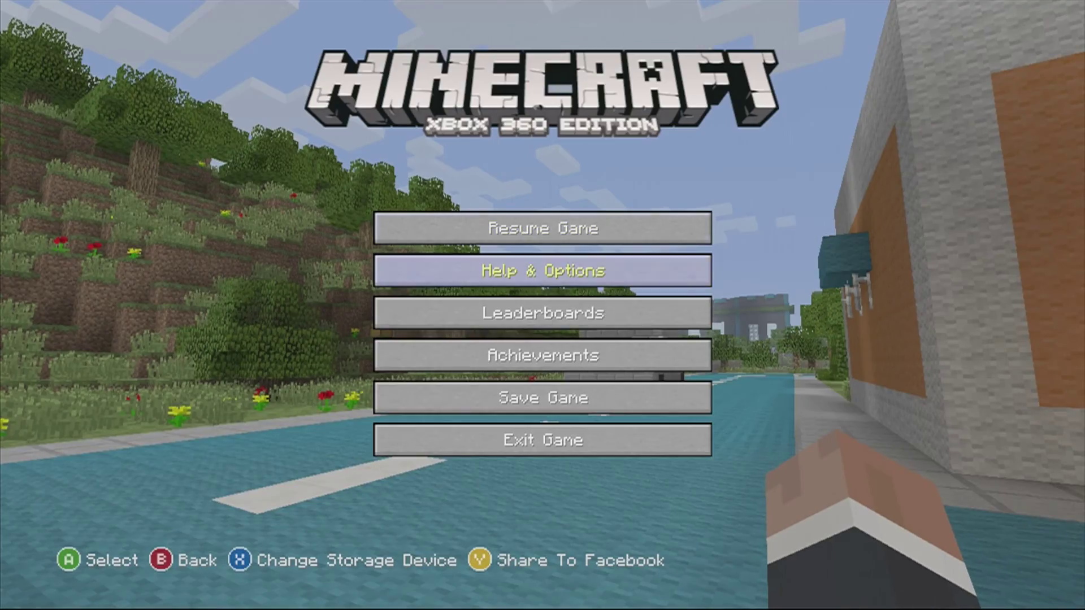
key(Return)
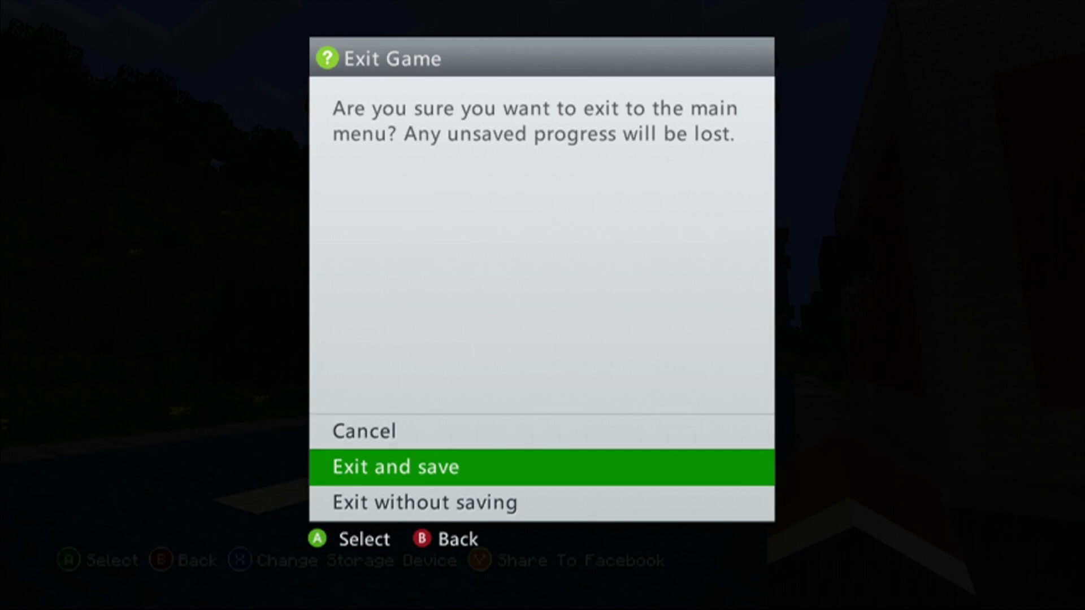
key(Return)
key(Escape)
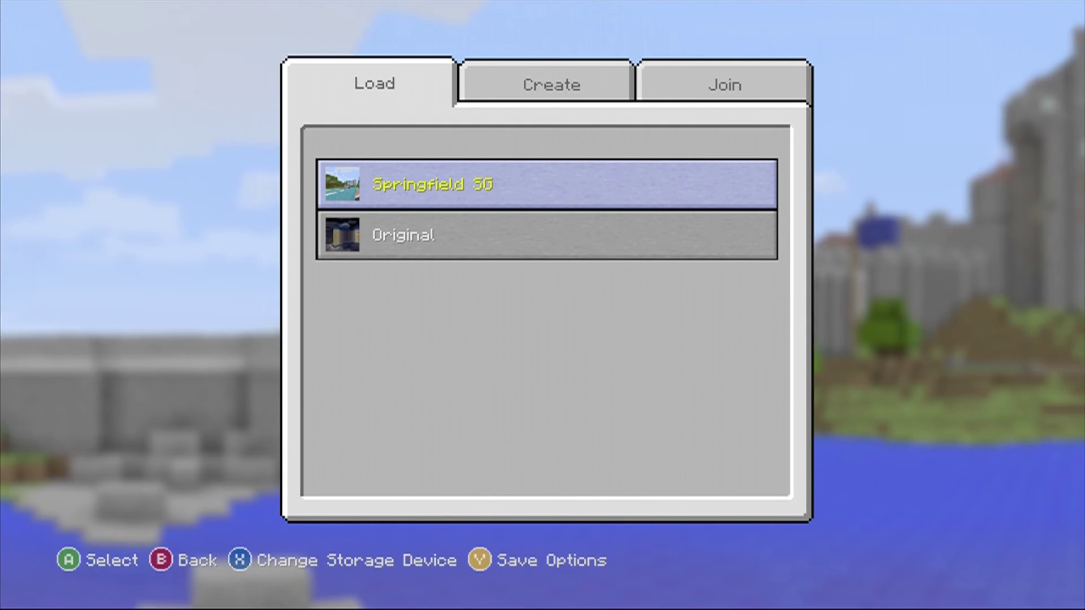
key(y)
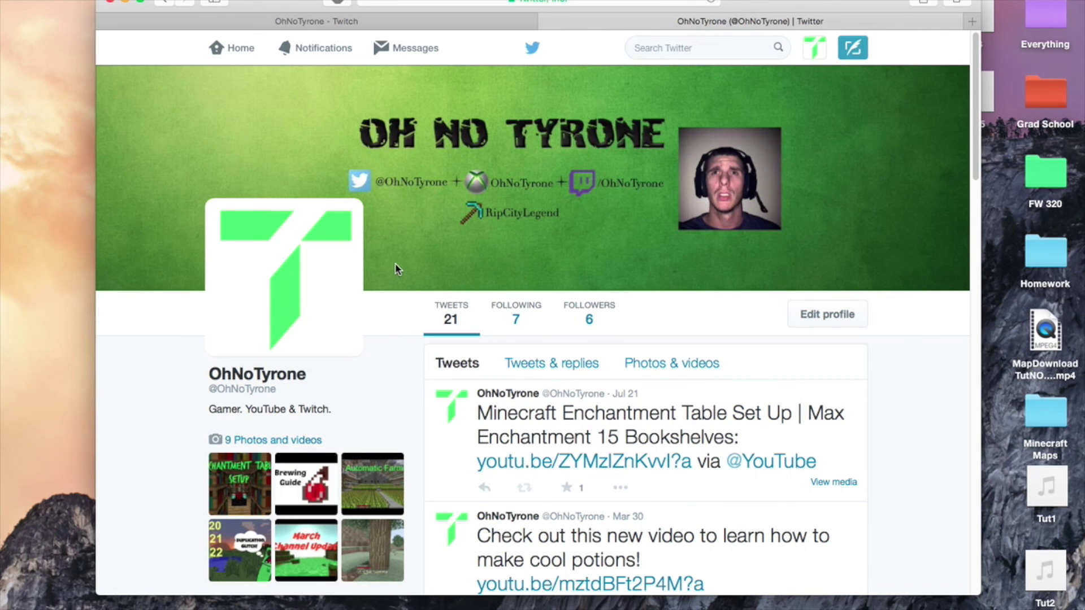
- Switch from the Twitter profile to the Twitch channel page in the browser
click(387, 22)
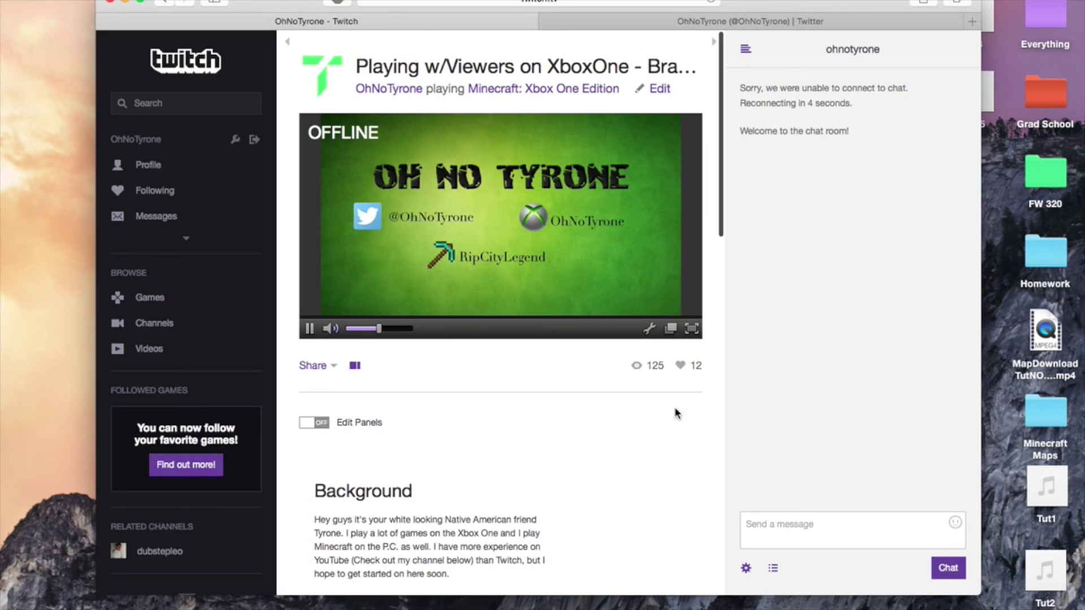